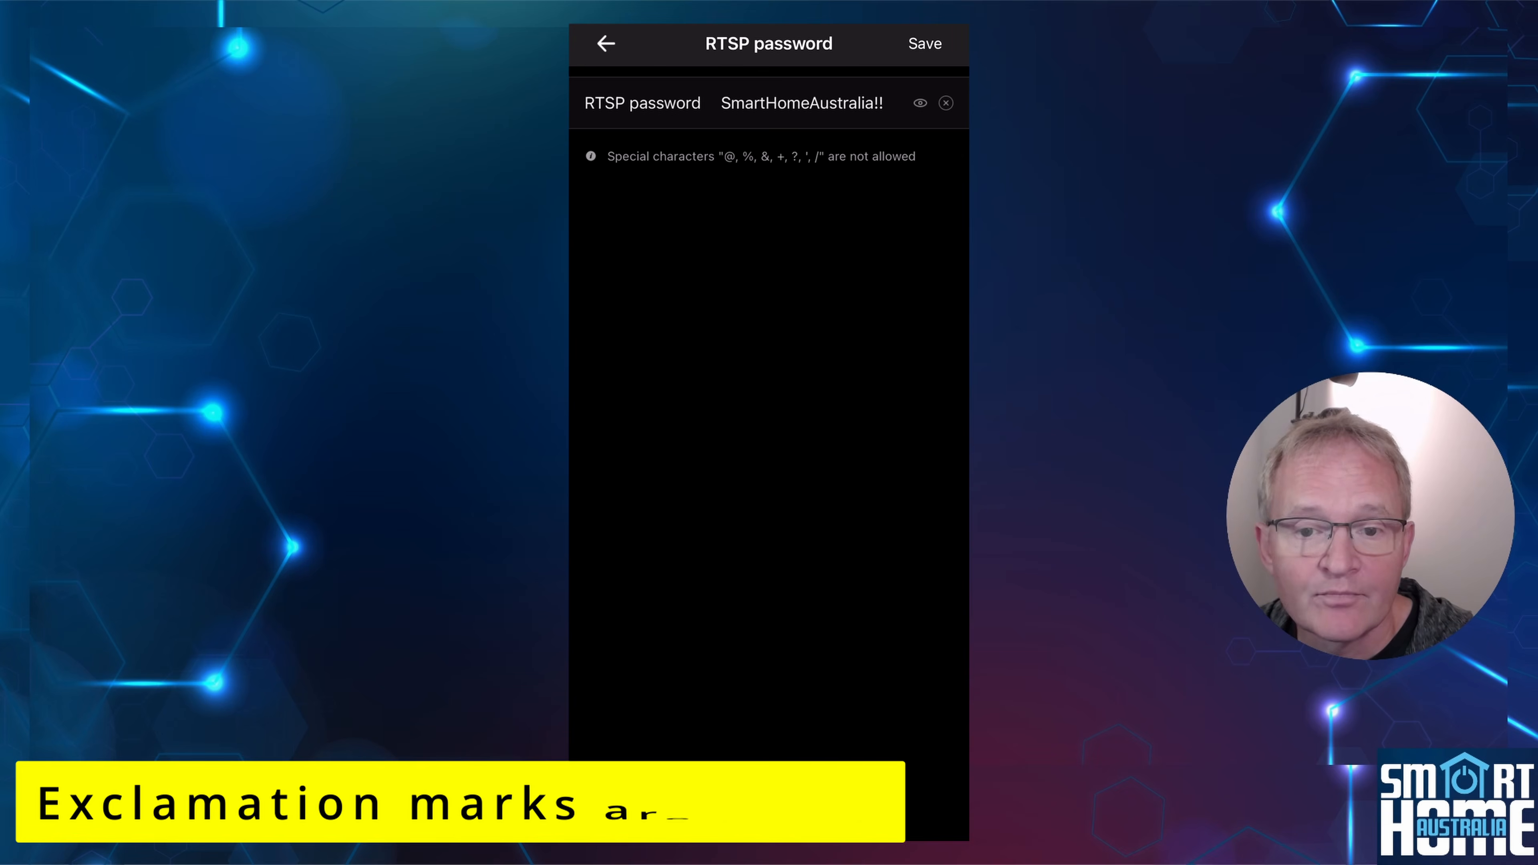
Save the camera's RTSP password, then create its RTSP link and copy it.
click(925, 44)
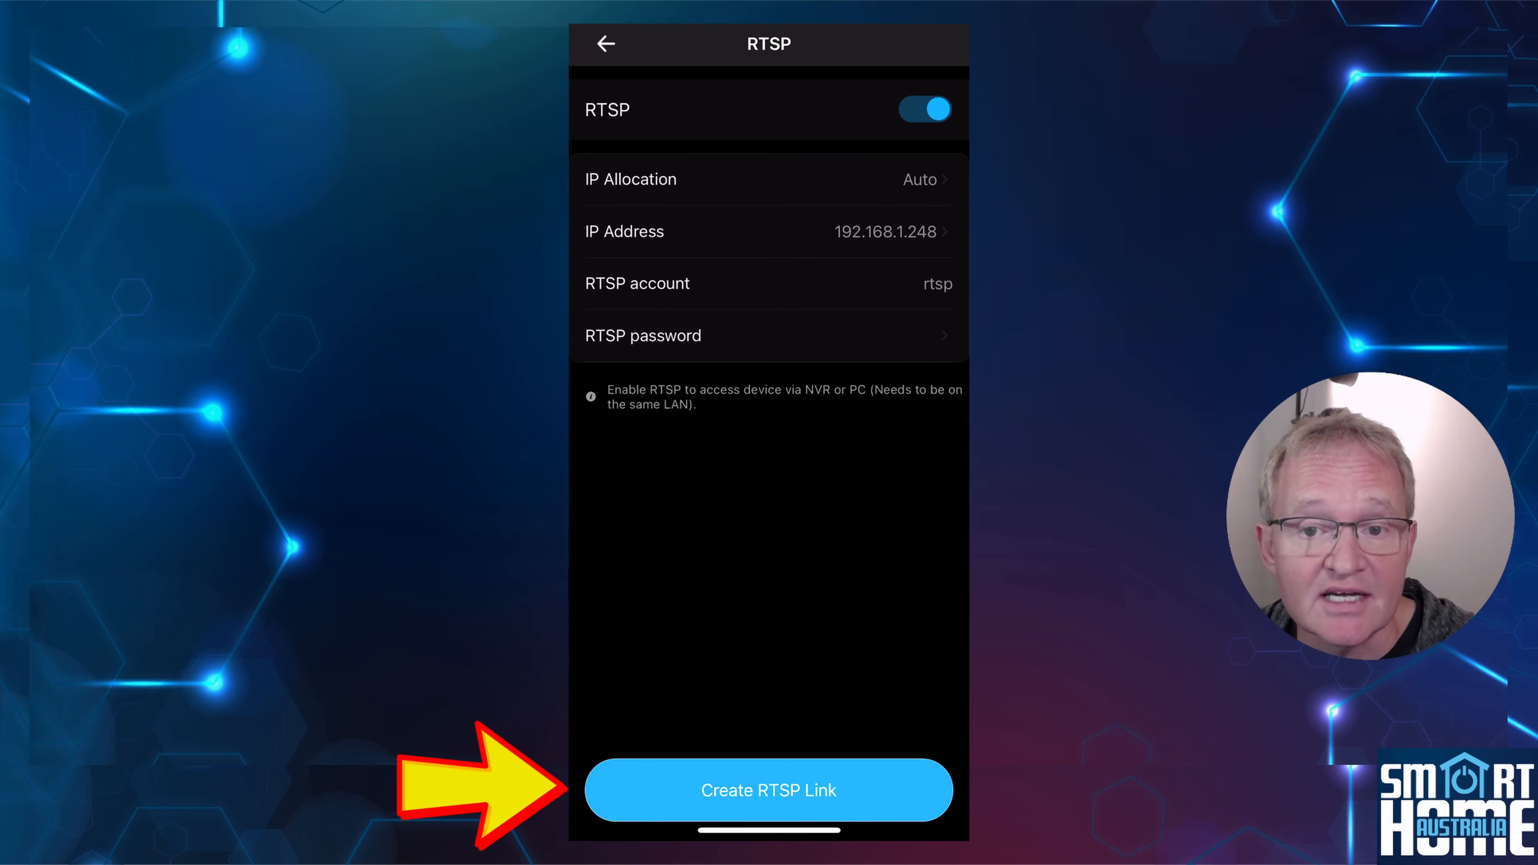
click(768, 790)
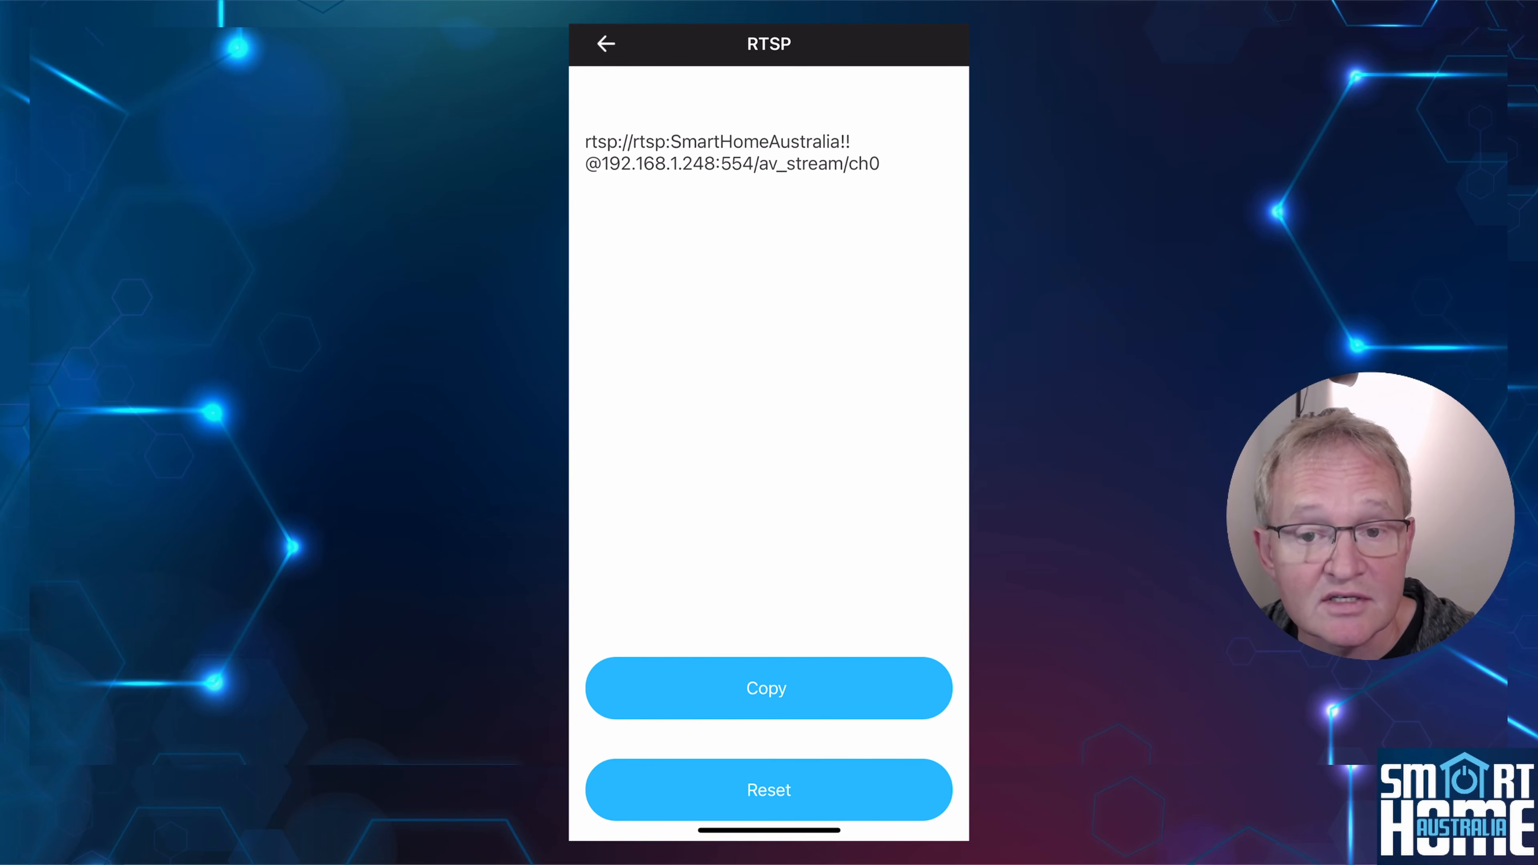
click(768, 688)
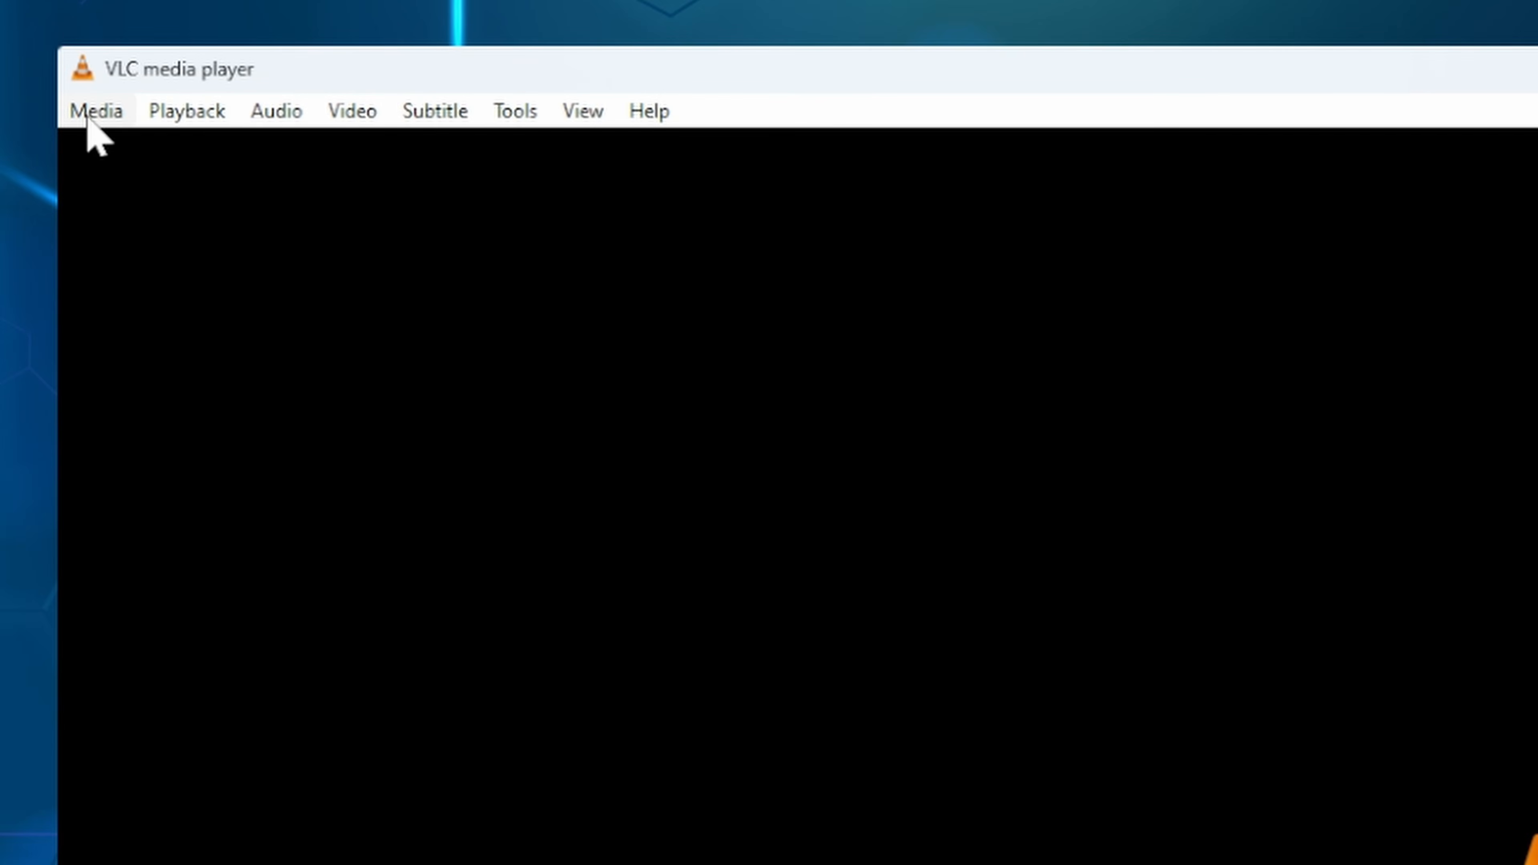
Switch to VLC media player and play the camera's RTSP link as a network stream.
click(89, 114)
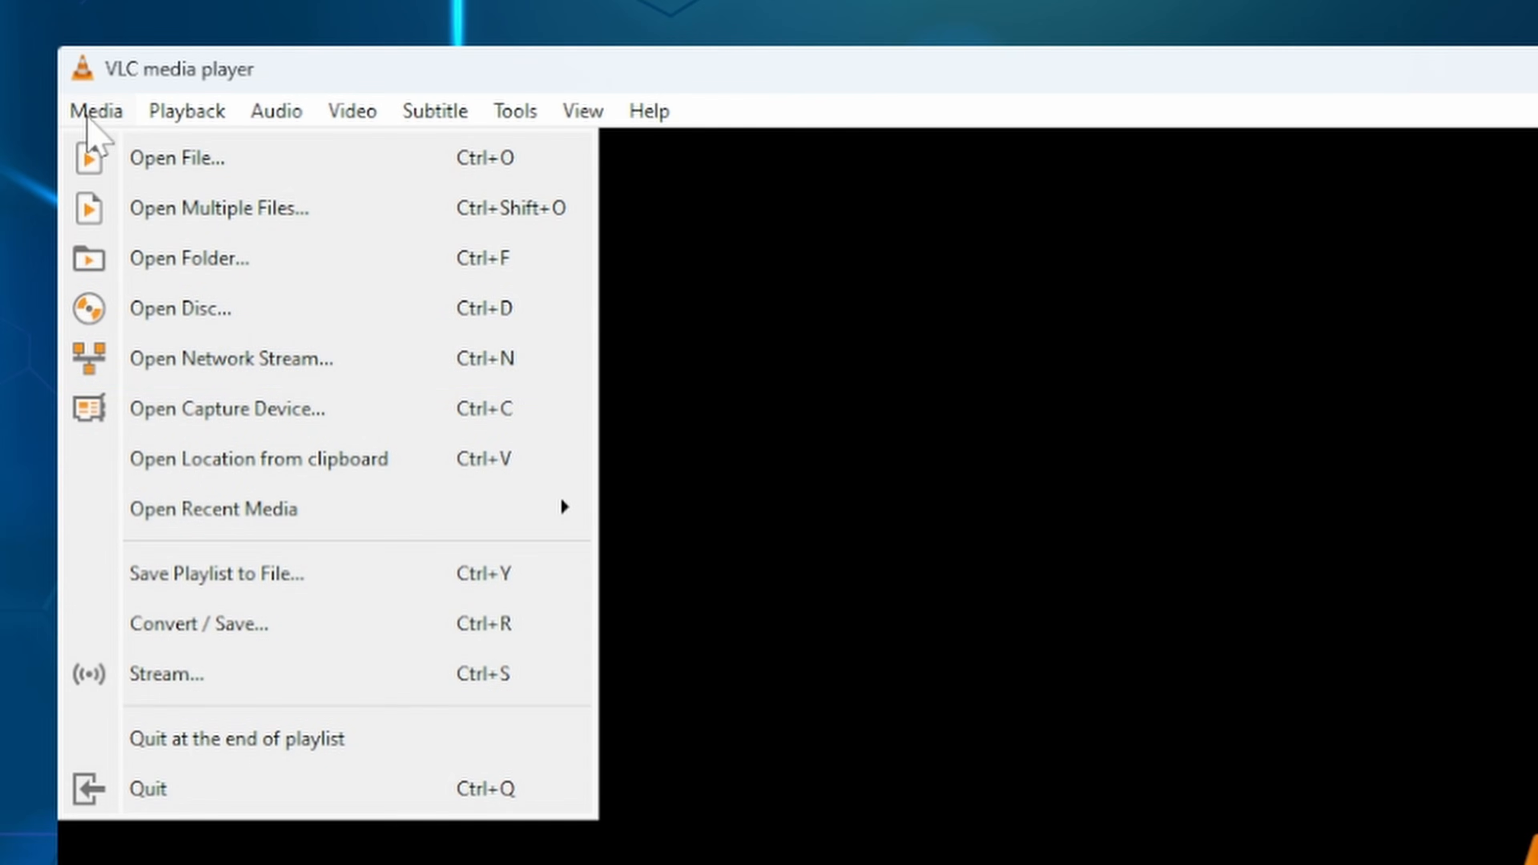
click(289, 360)
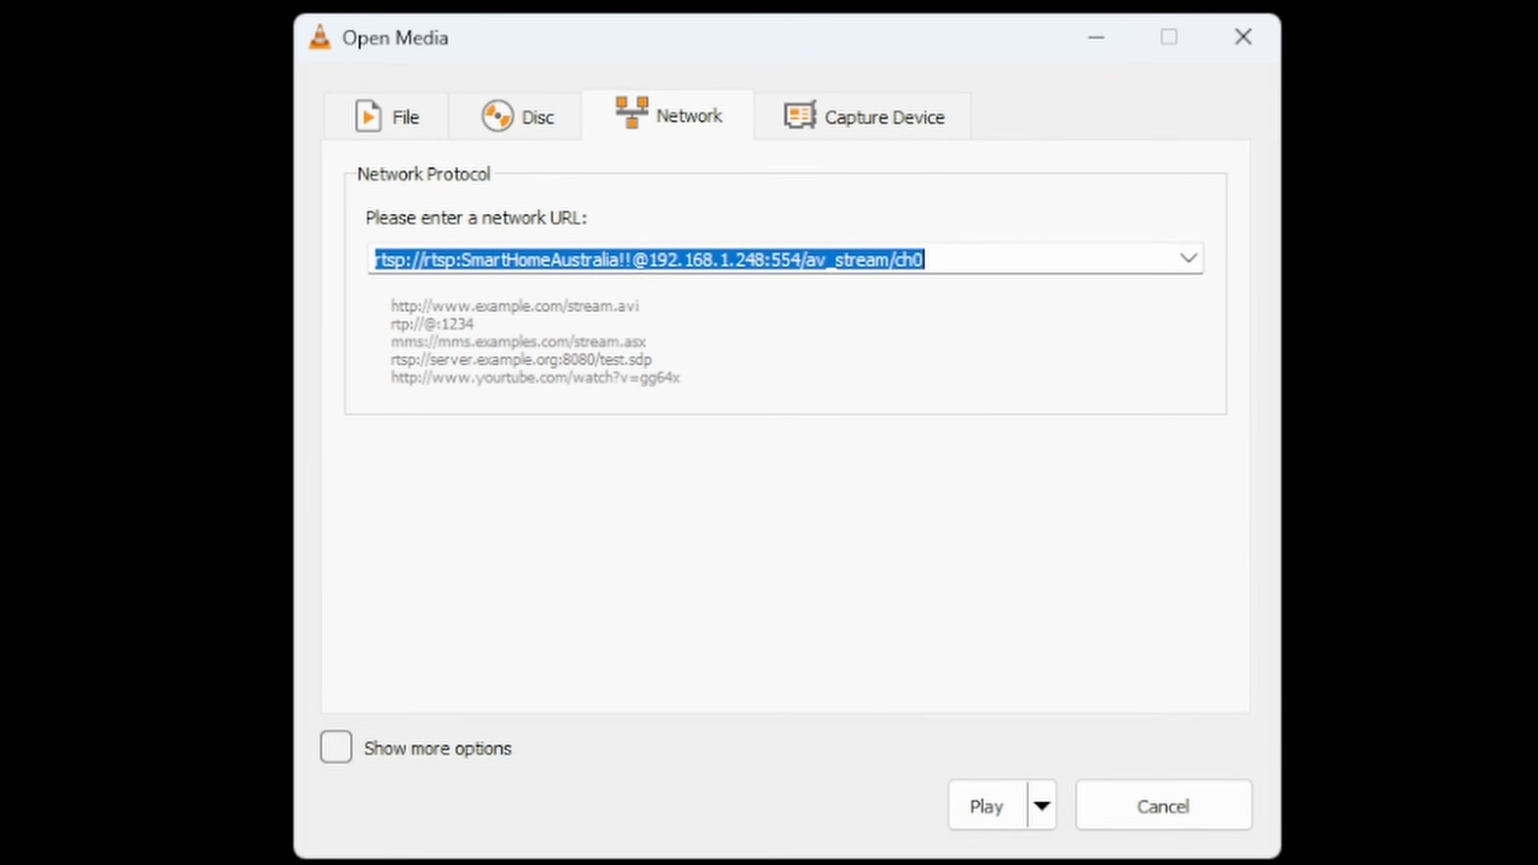
click(991, 812)
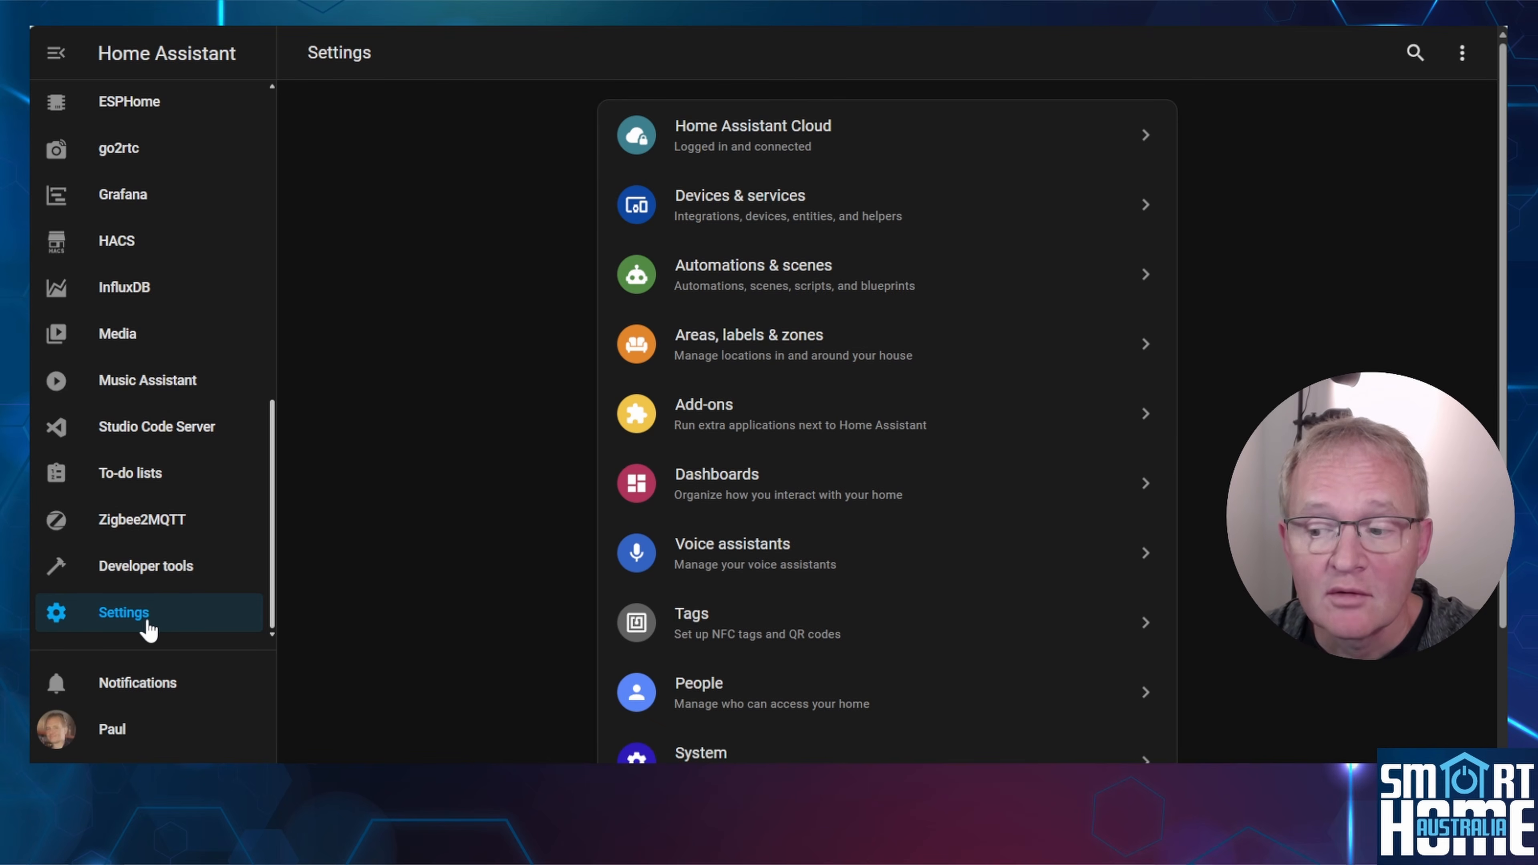
Switch to Home Assistant and start adding the Generic Camera integration from Devices & services.
click(748, 220)
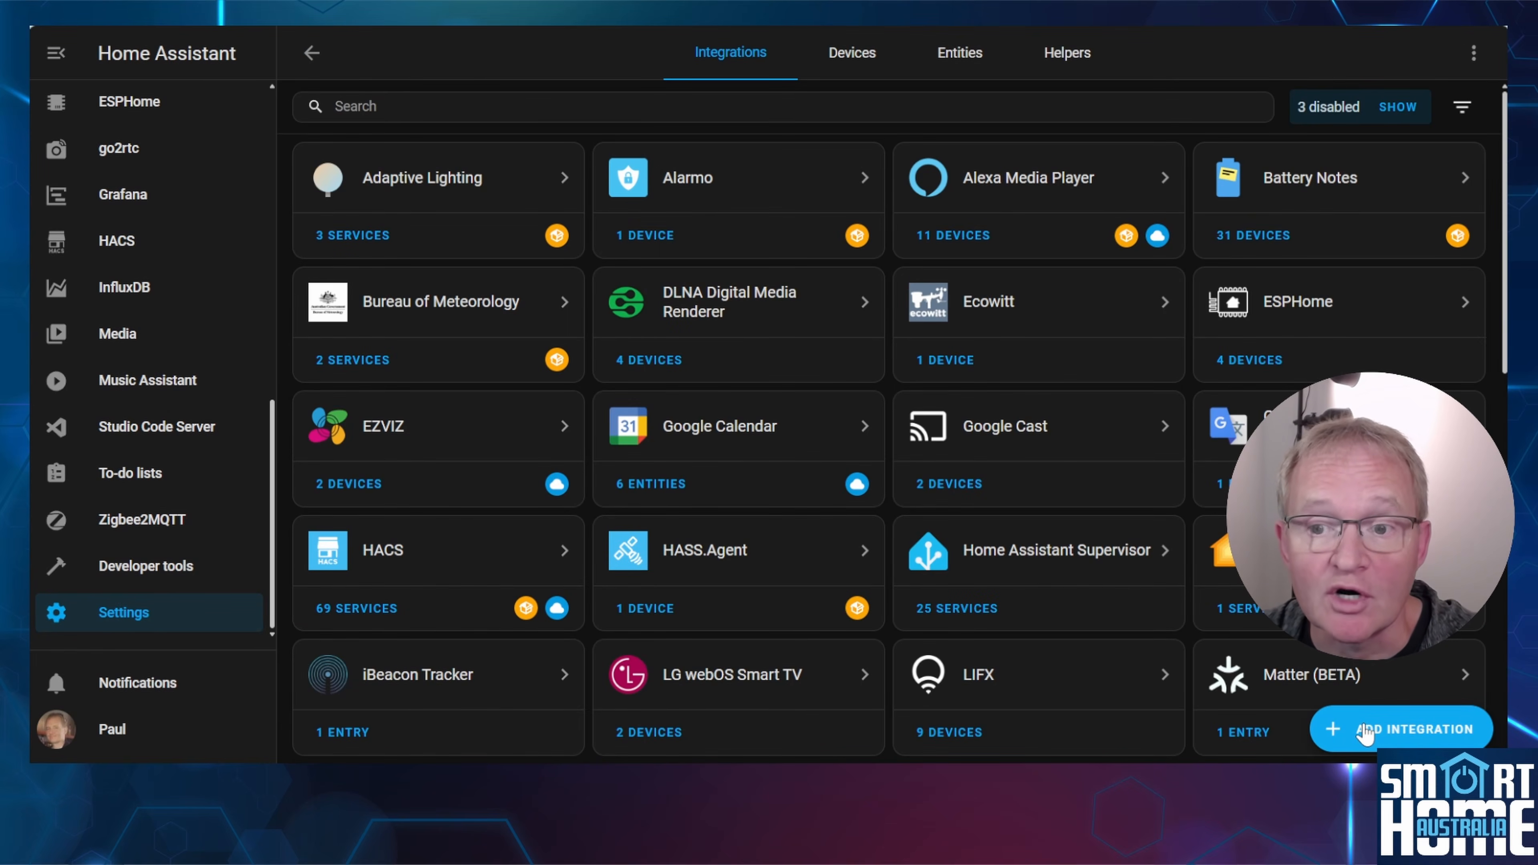
click(1366, 730)
text(generic camera)
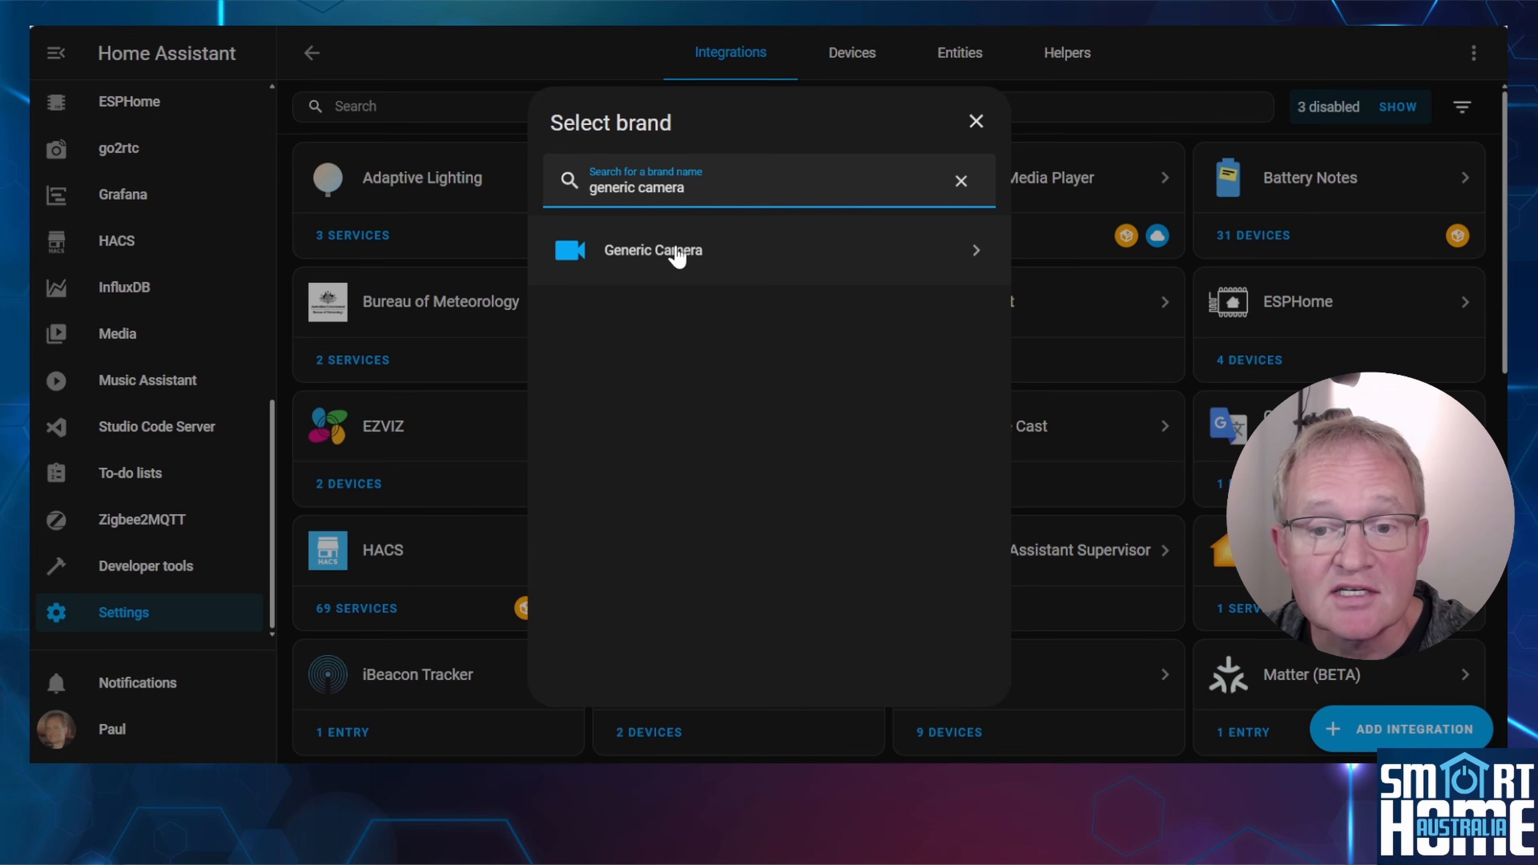
click(675, 251)
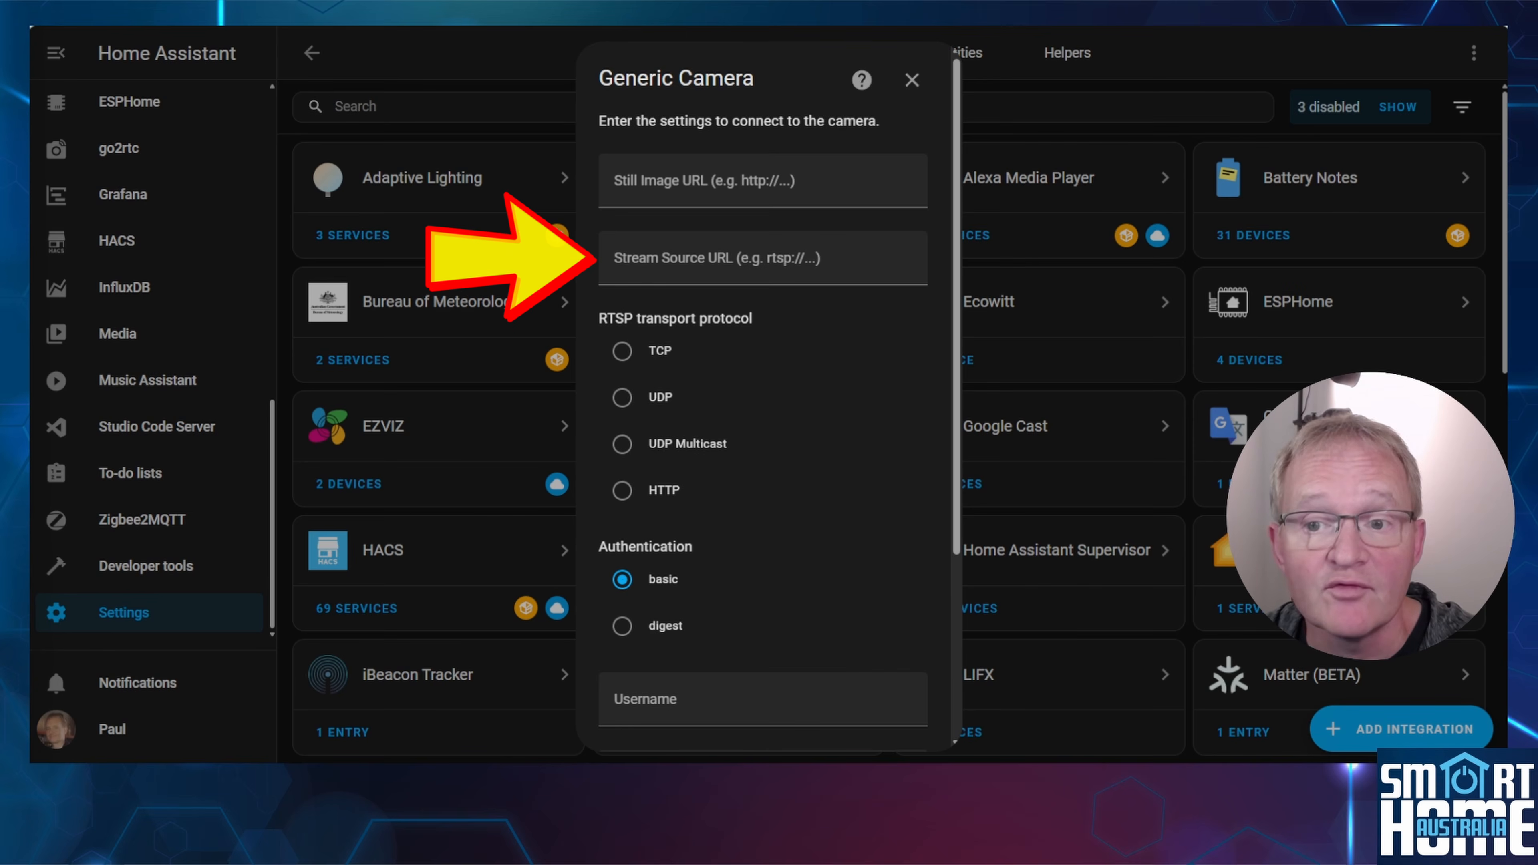
Paste the RTSP link containing the account password as the Stream Source URL and submit the camera settings with basic authentication.
click(762, 258)
key(ctrl+v)
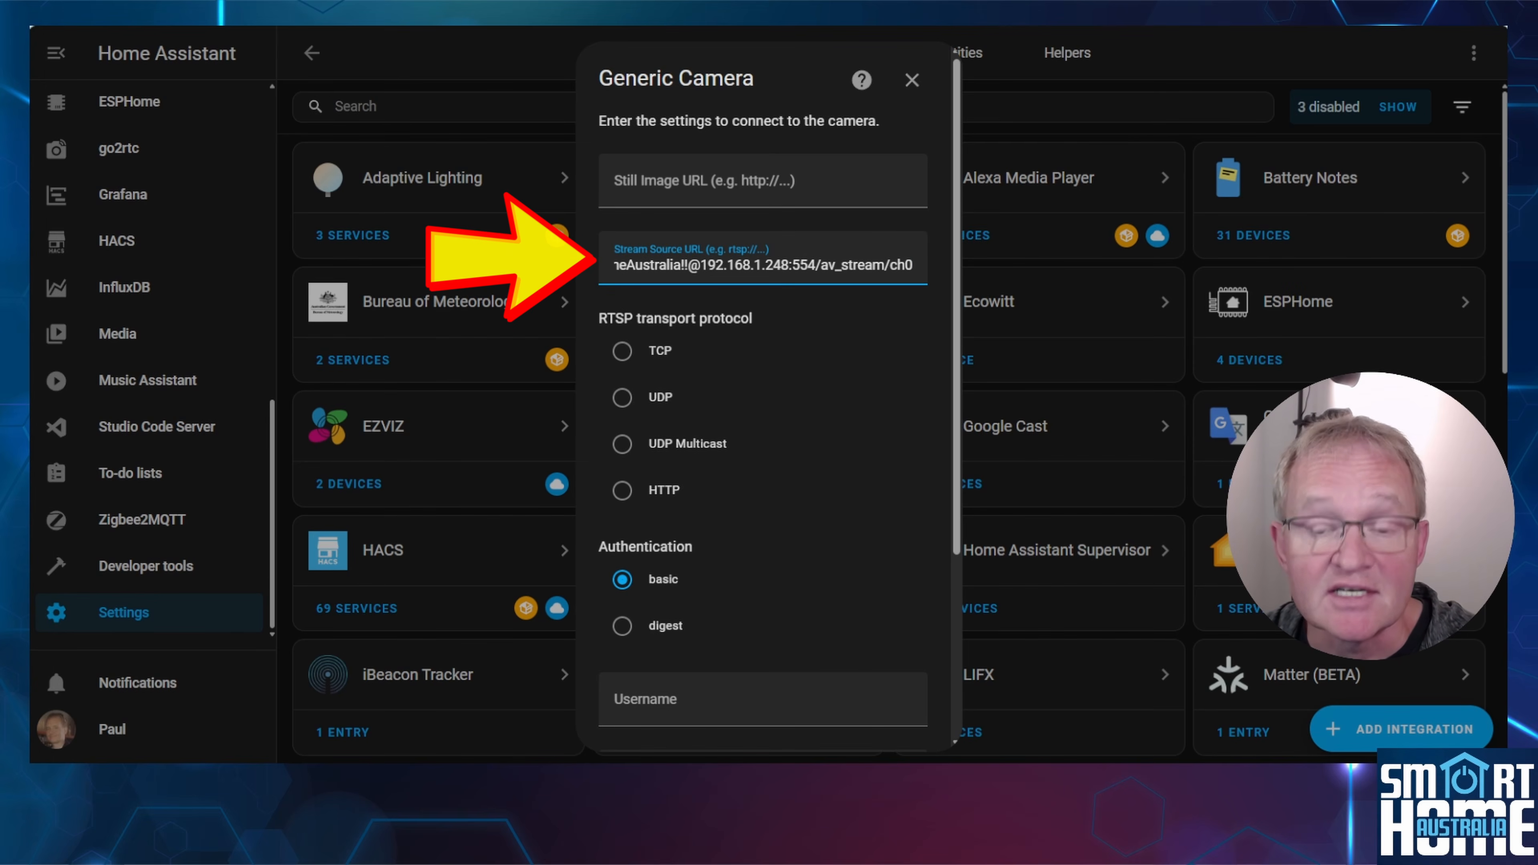
key(Tab)
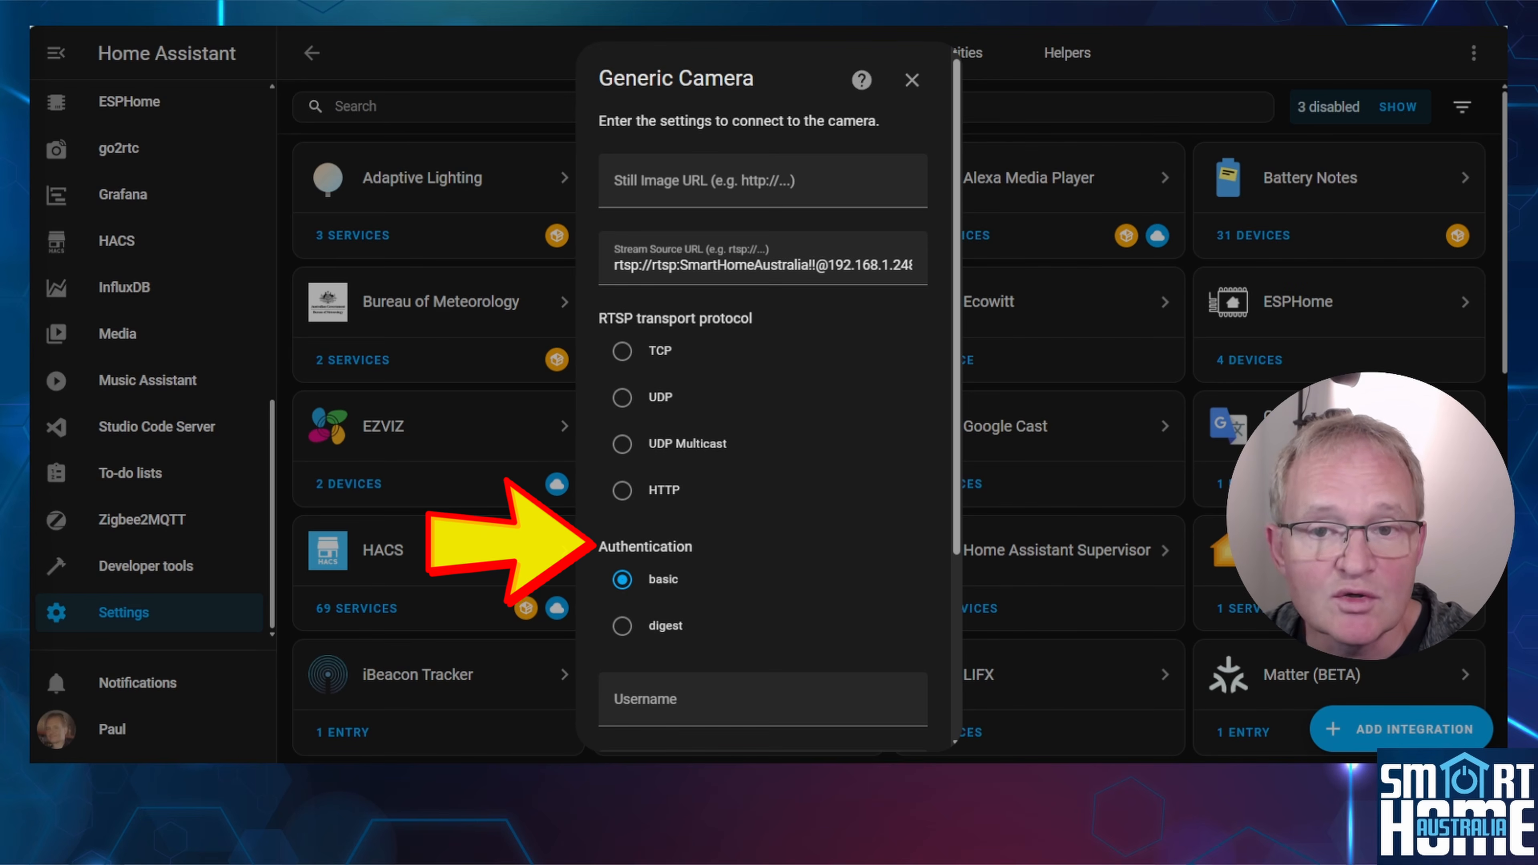
scroll(763, 393, down, 4)
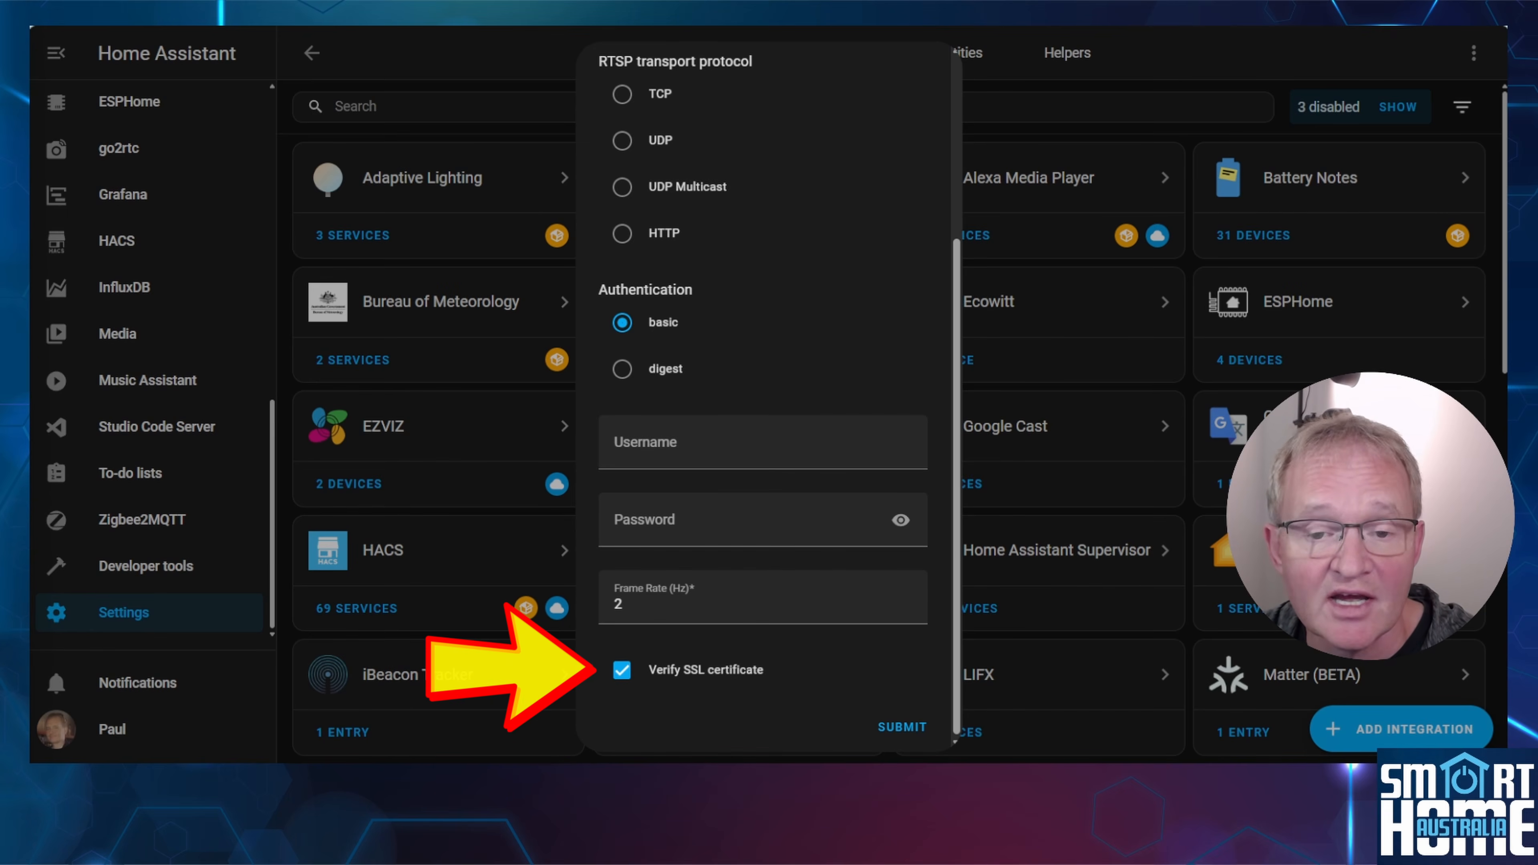
click(901, 729)
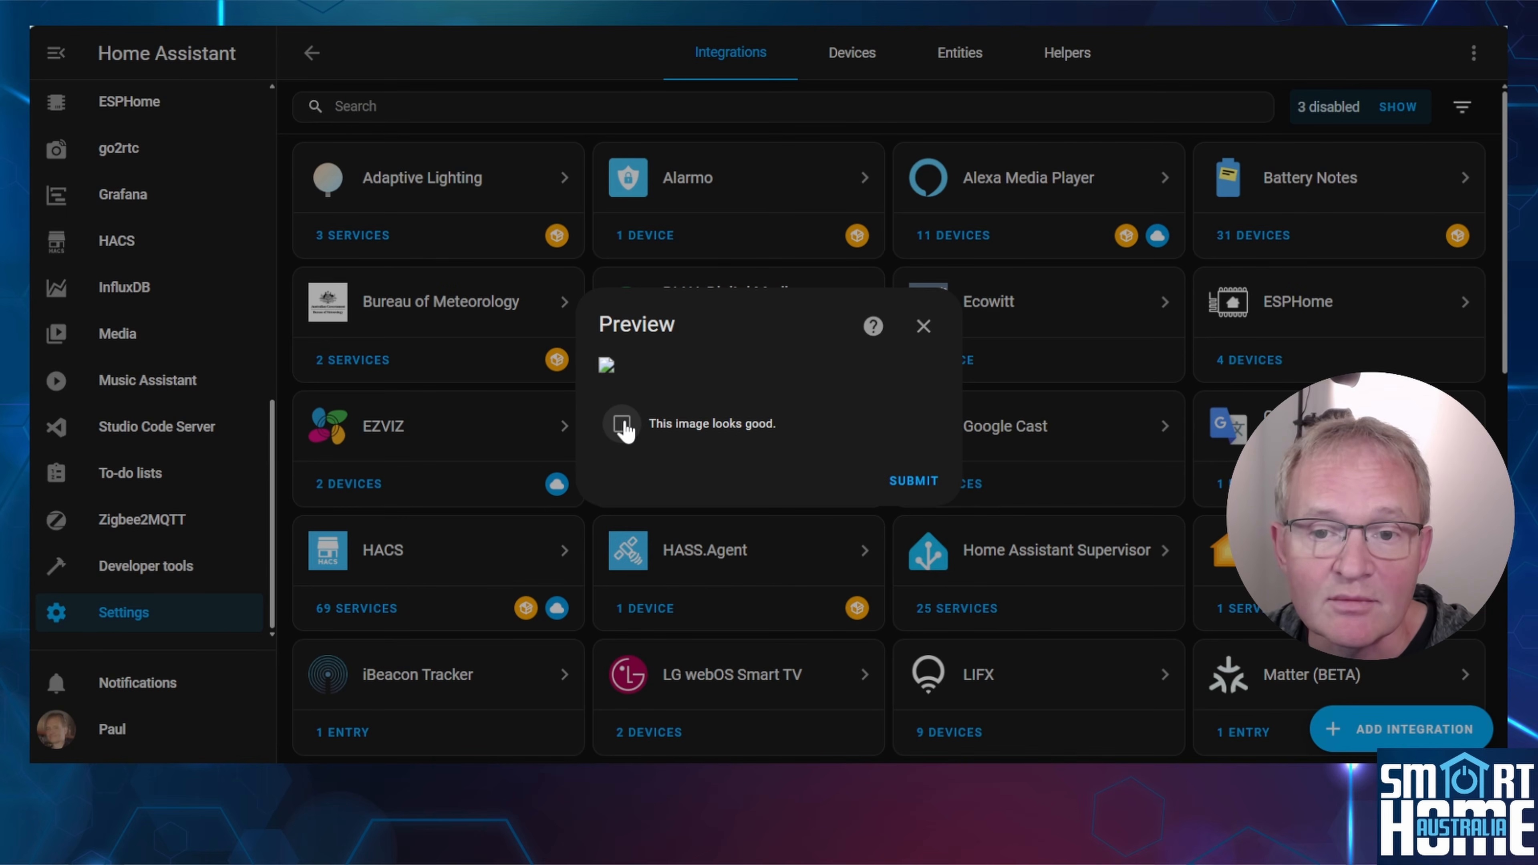
Accept the preview image as looking good and finish adding the camera in the STUDY area.
click(624, 427)
click(912, 482)
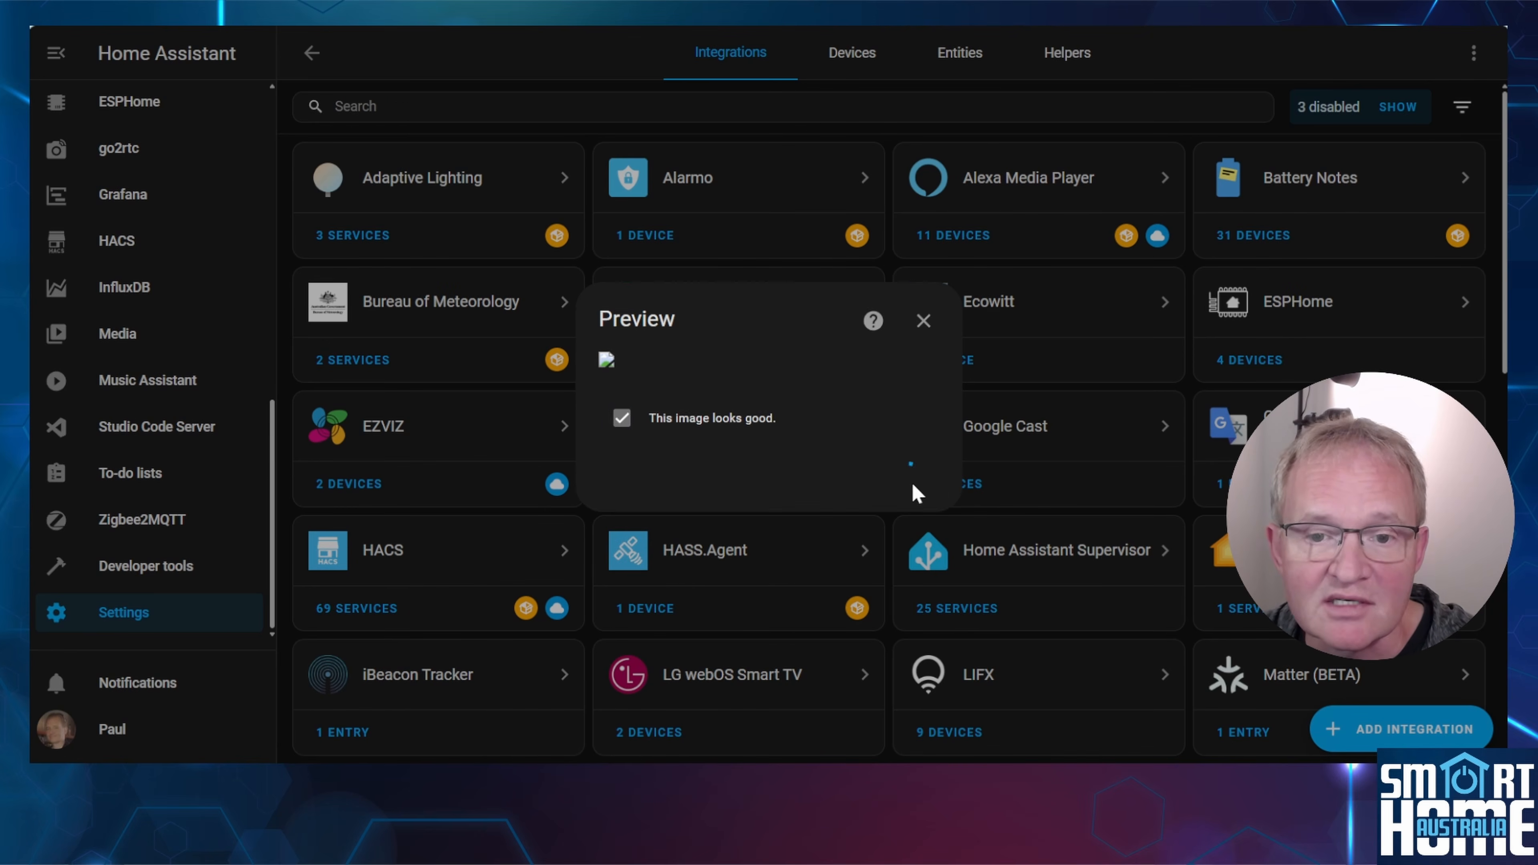
click(727, 458)
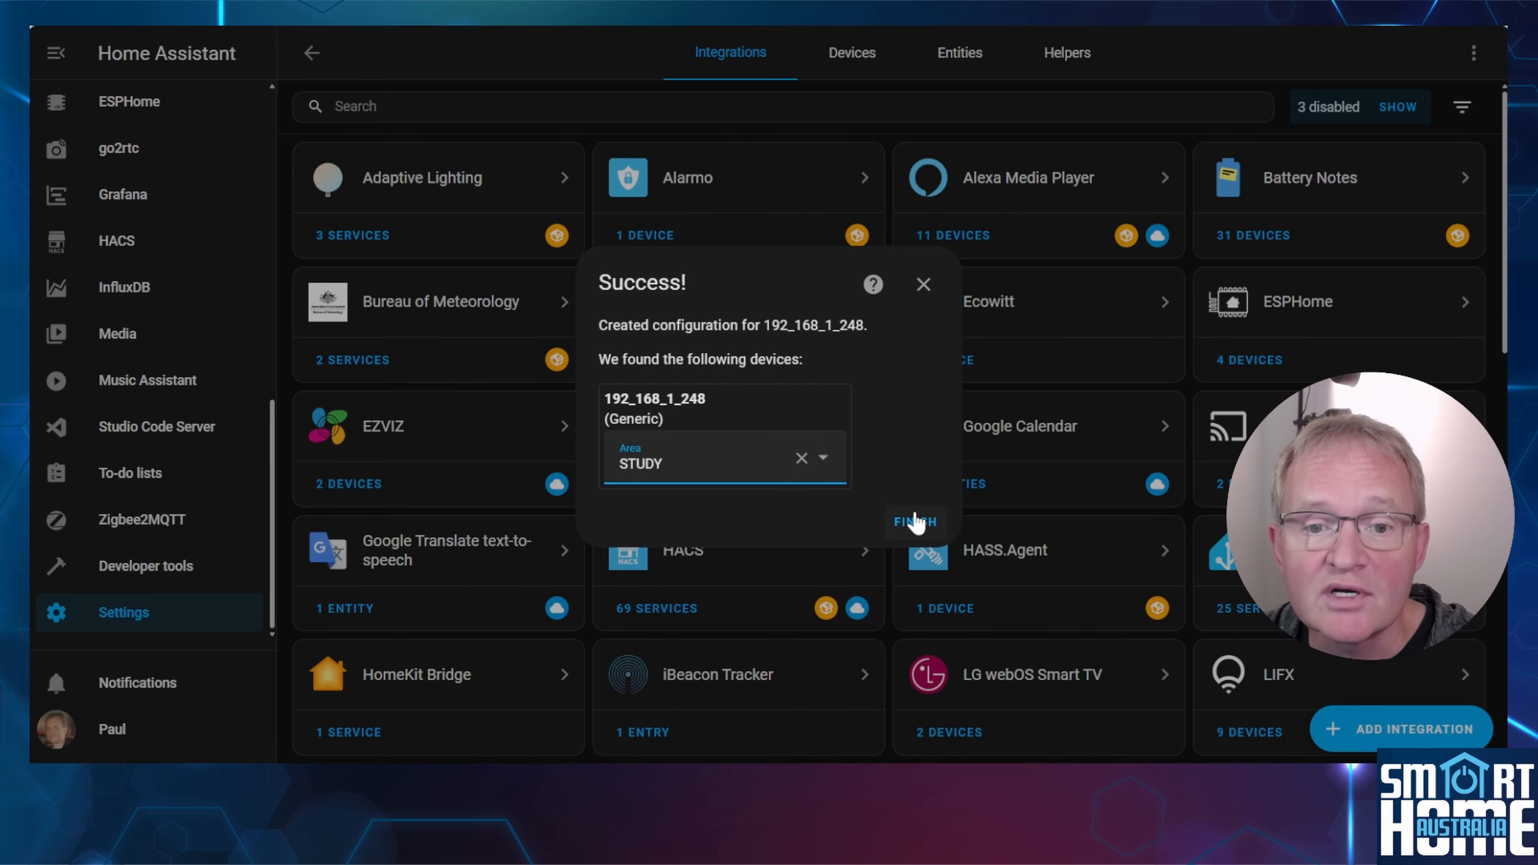
click(916, 521)
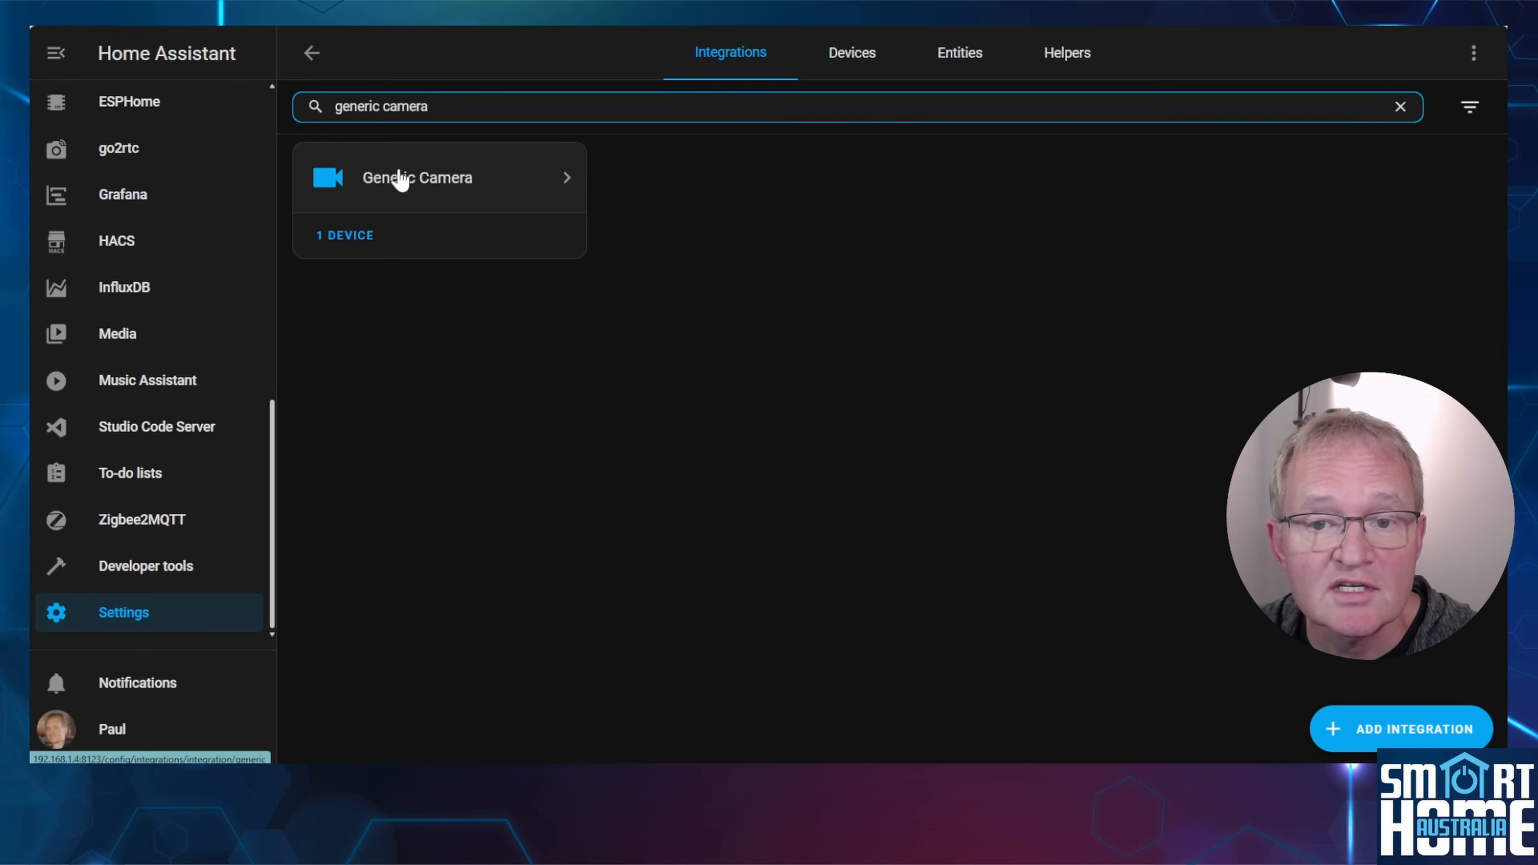
Rename the new Generic Camera integration entry as STUDY CAMERA.
click(400, 178)
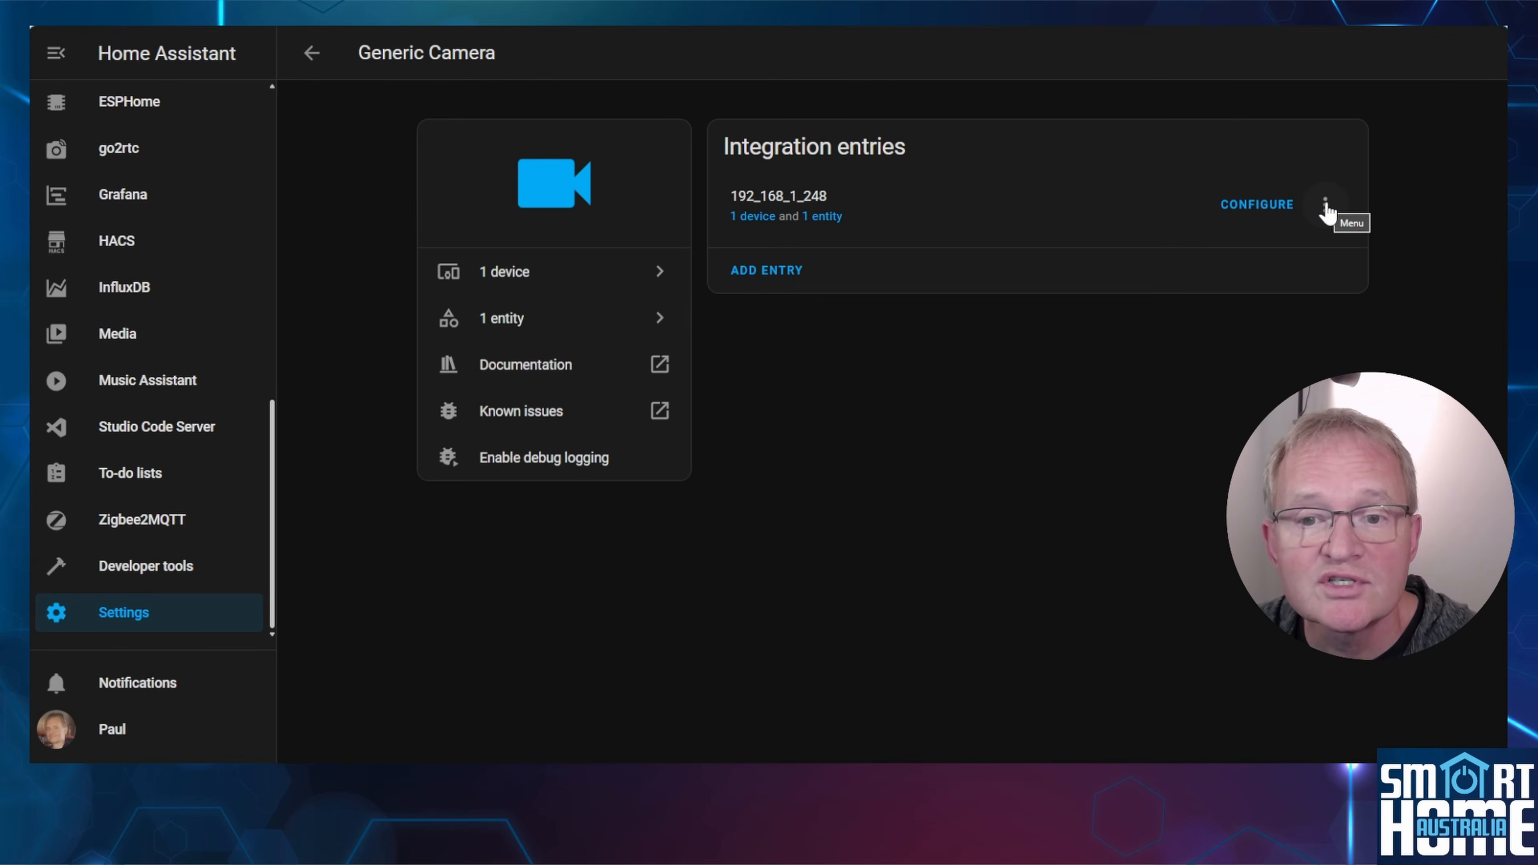
click(1326, 205)
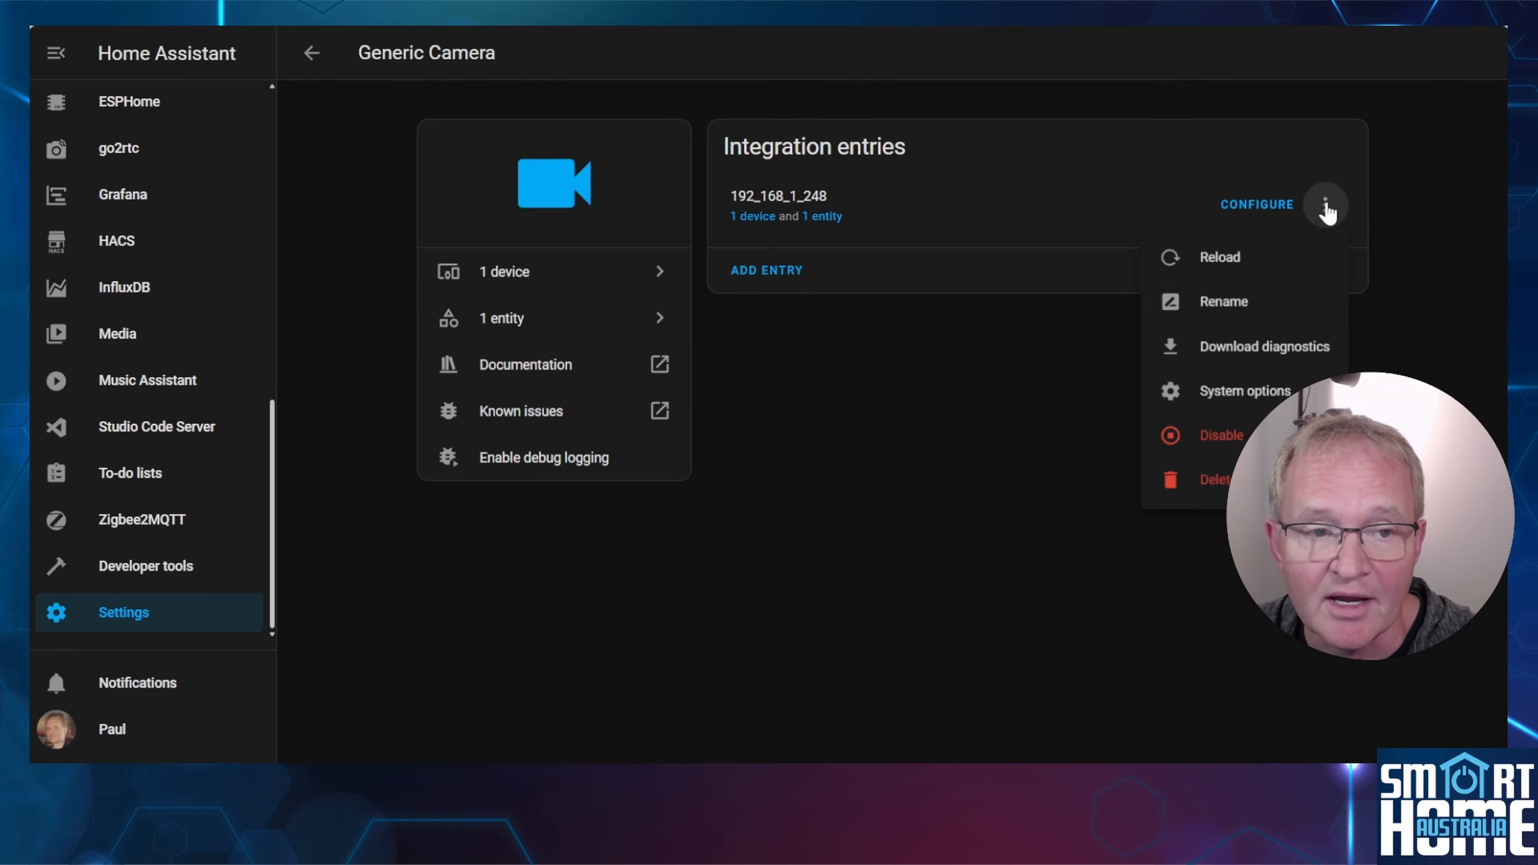
click(1228, 306)
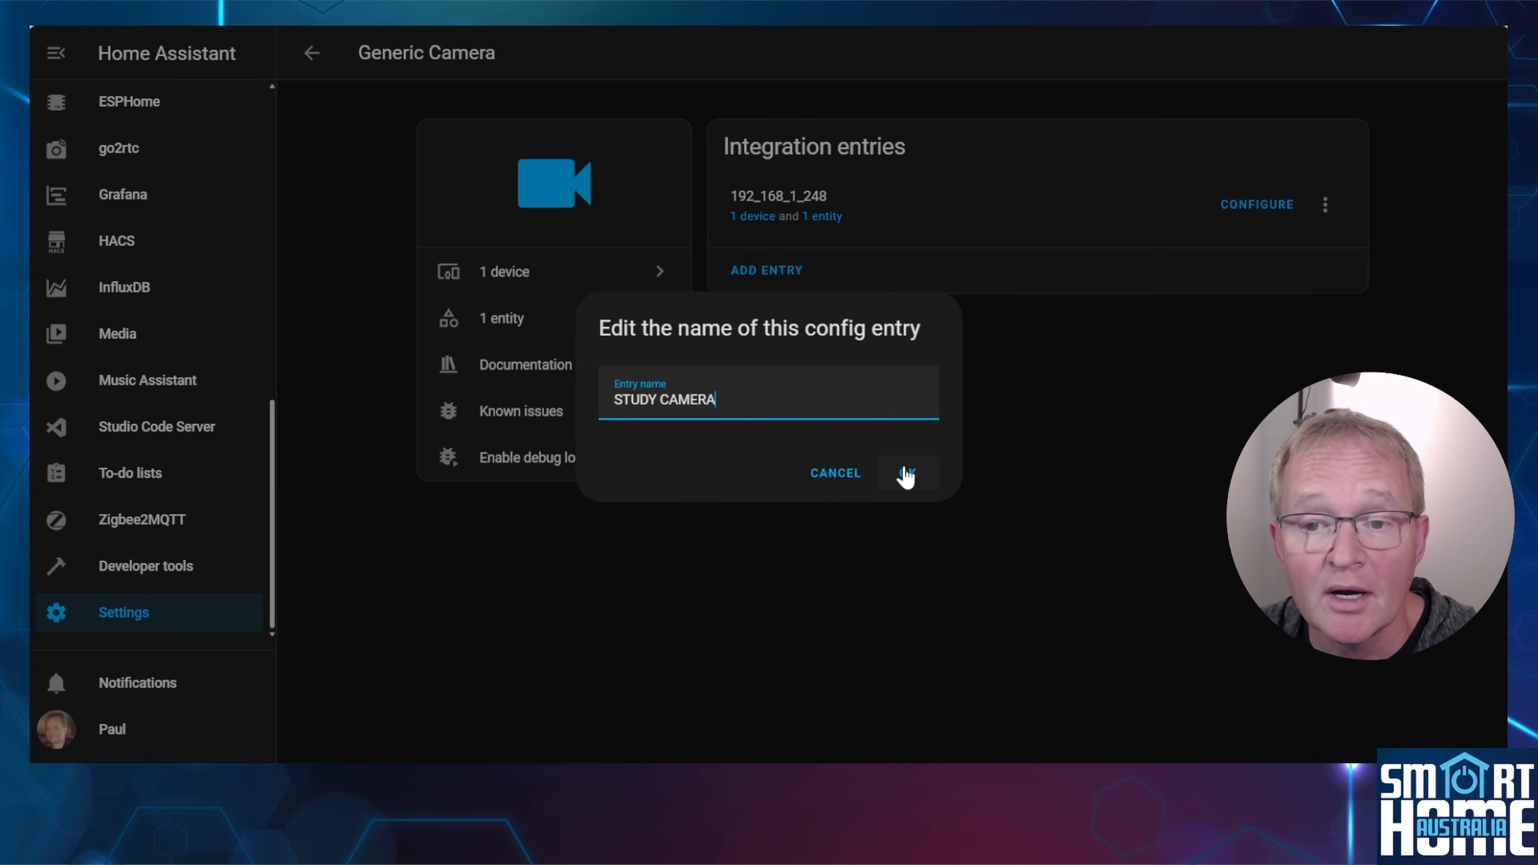
click(906, 475)
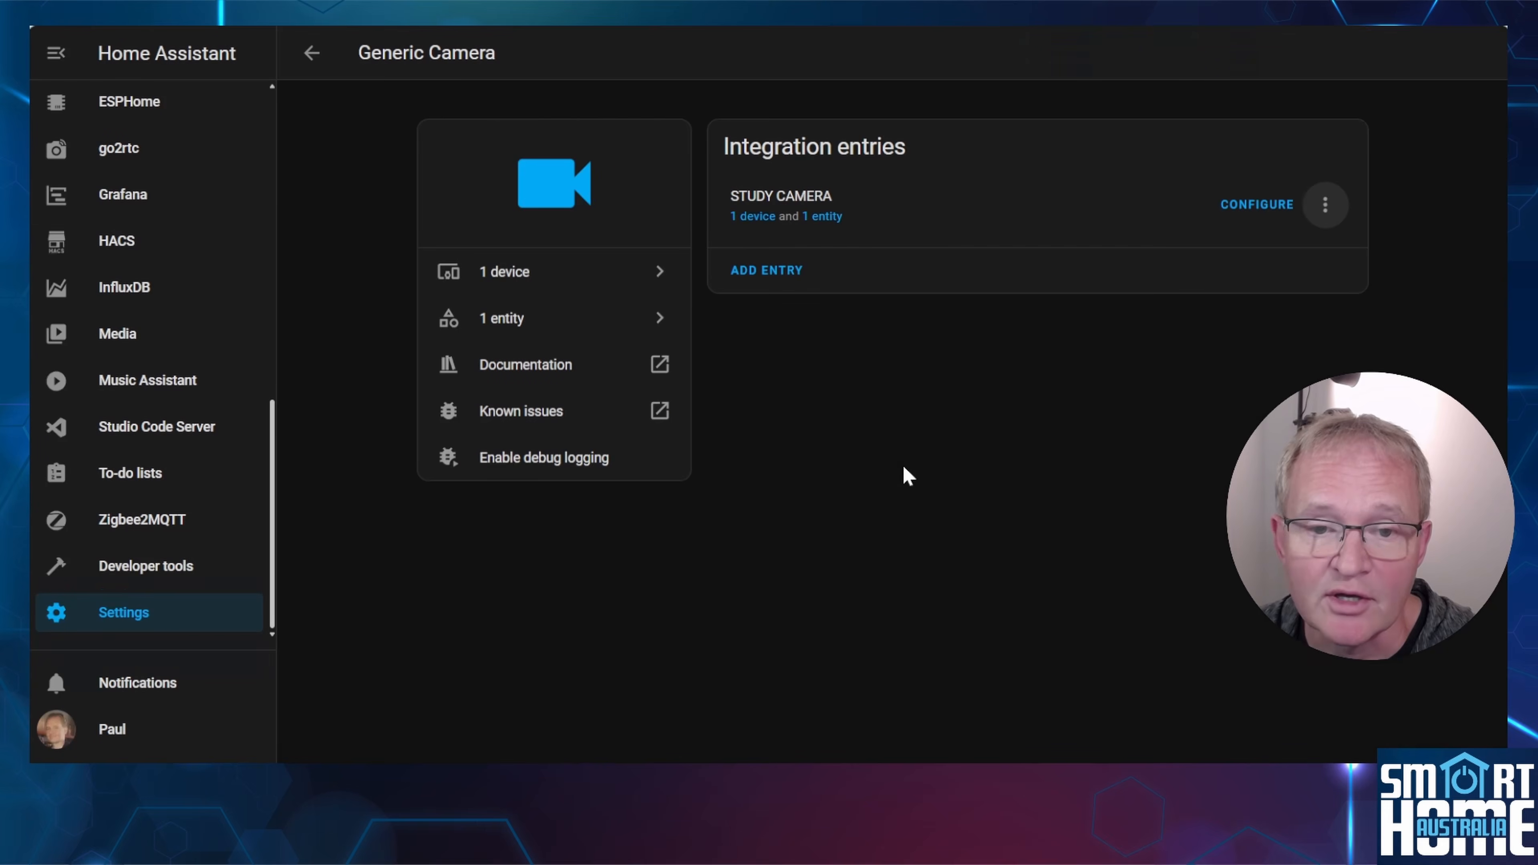
Open the STUDY CAMERA entity's settings, review the stream orientation options and update the entity with Preload camera stream on.
click(756, 218)
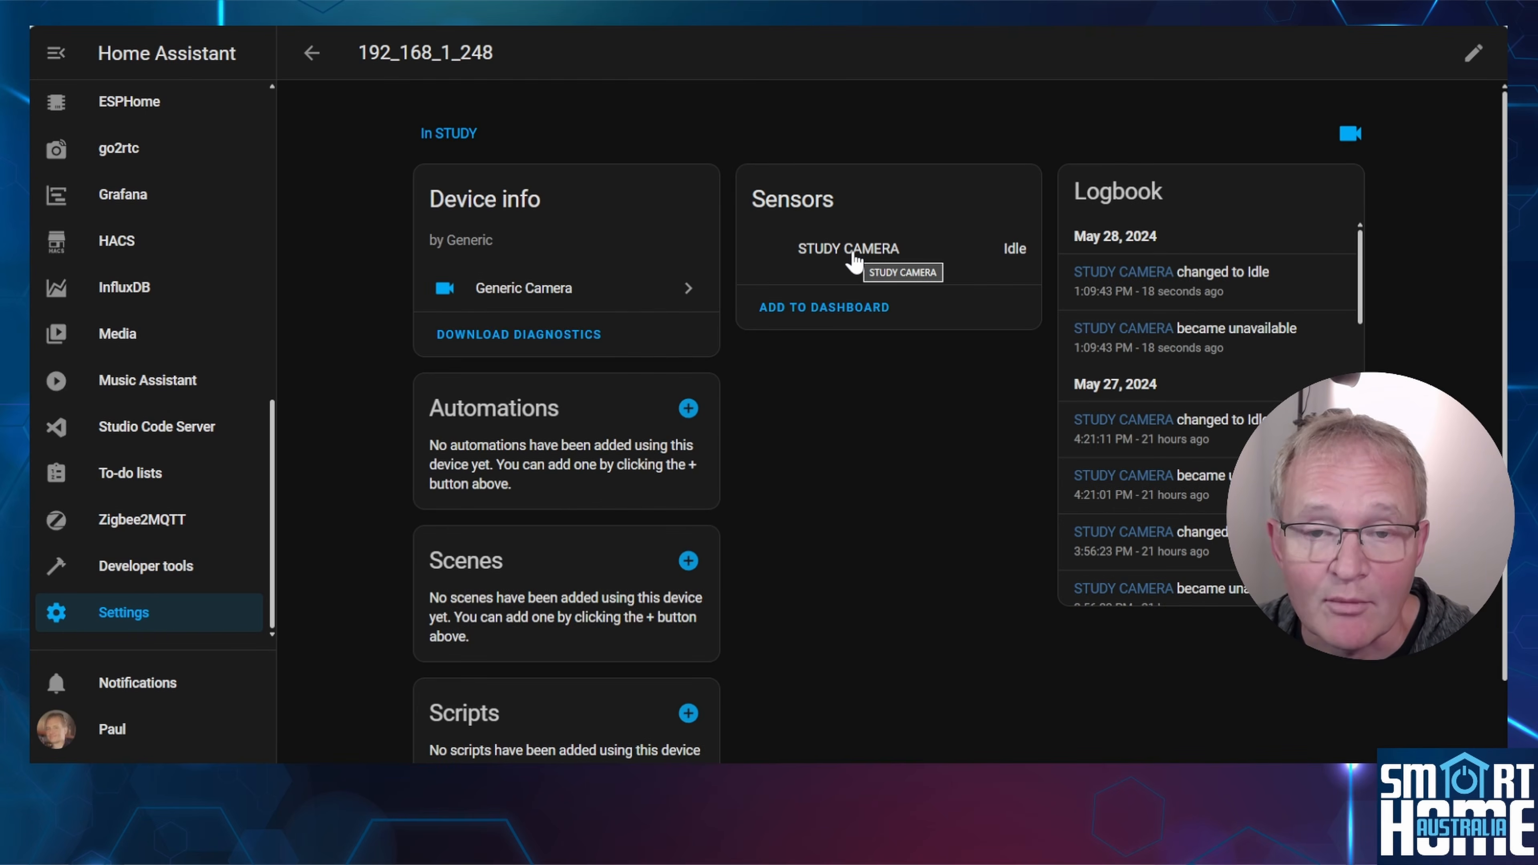
click(854, 261)
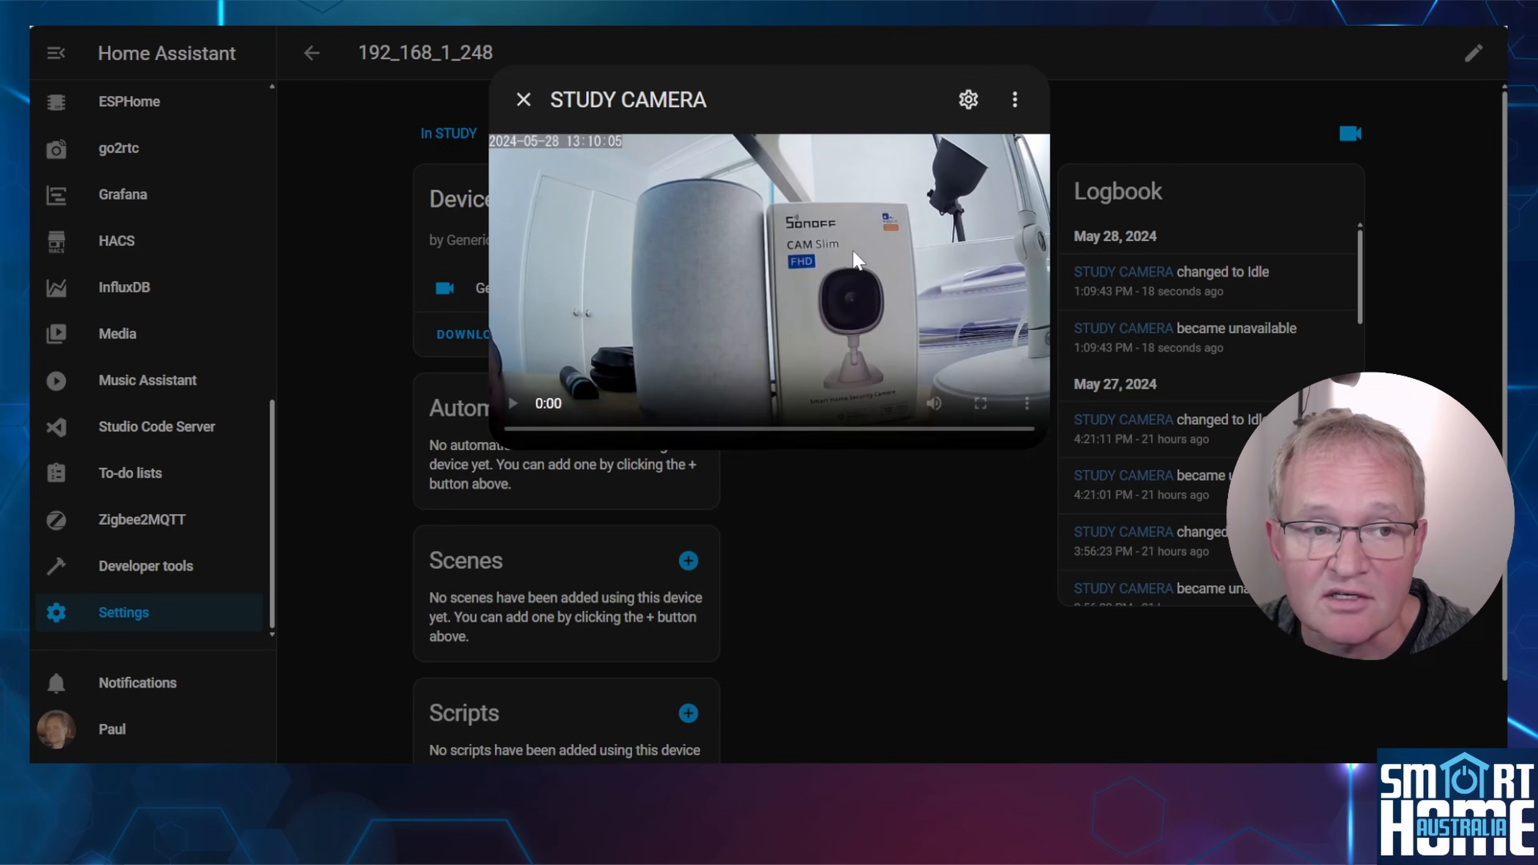
click(968, 100)
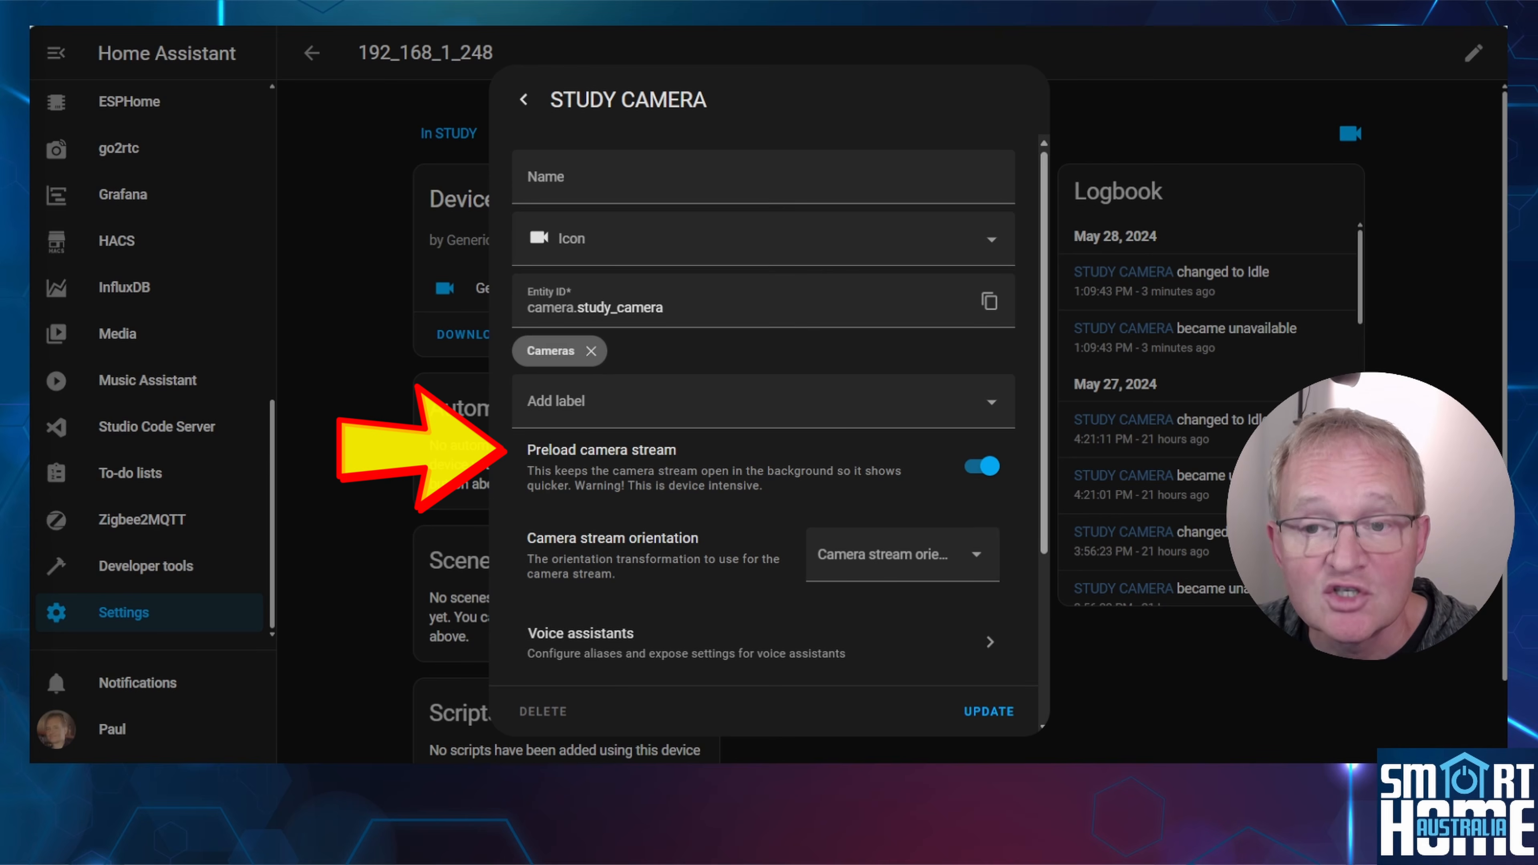
scroll(943, 325, down, 4)
click(943, 325)
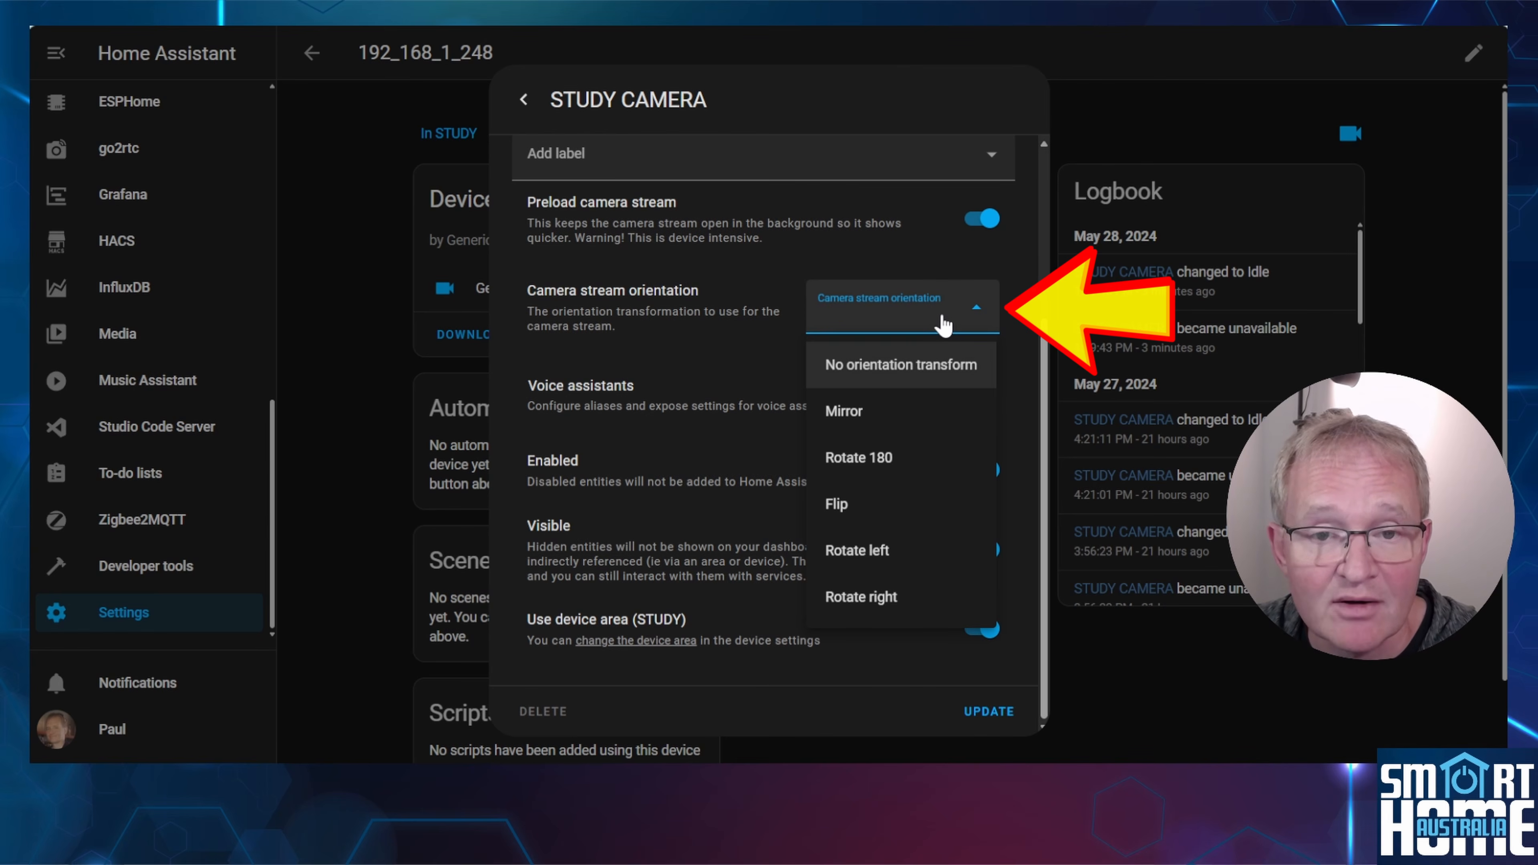
click(943, 325)
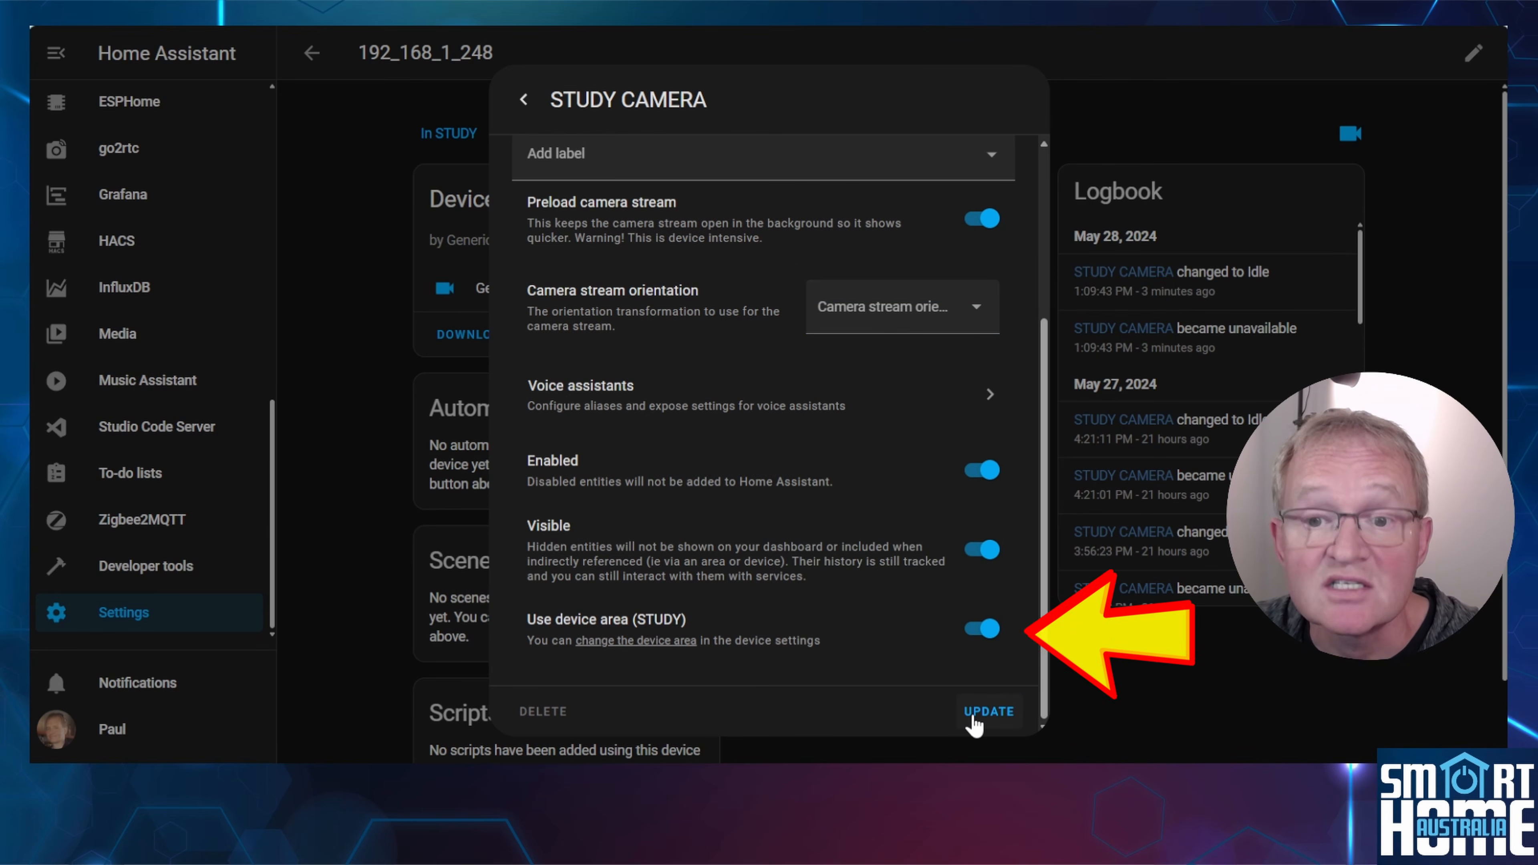
click(973, 715)
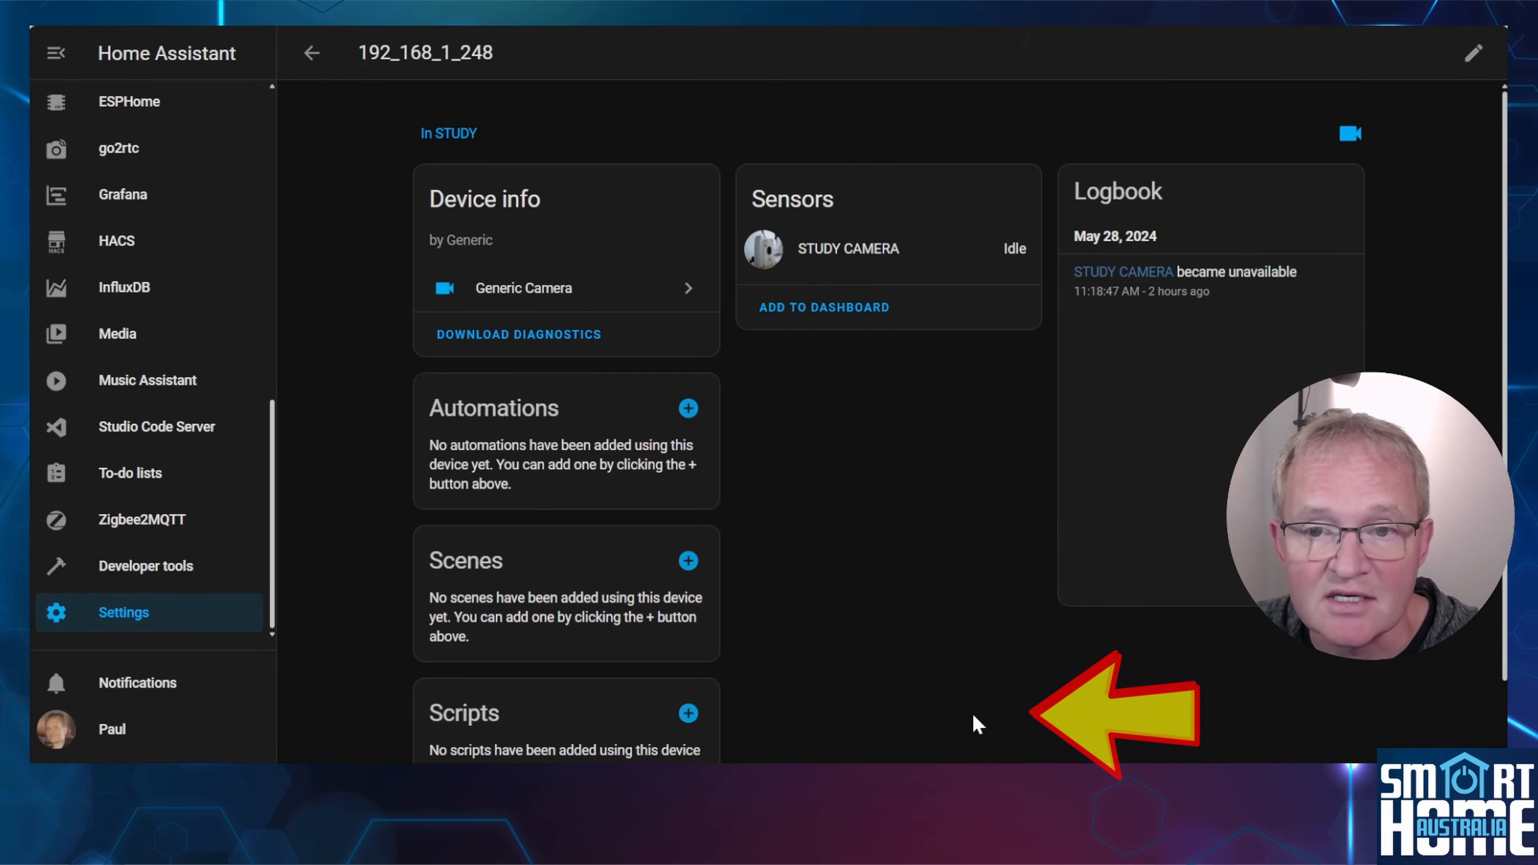
Check the configuration in Developer tools and restart Home Assistant.
click(188, 575)
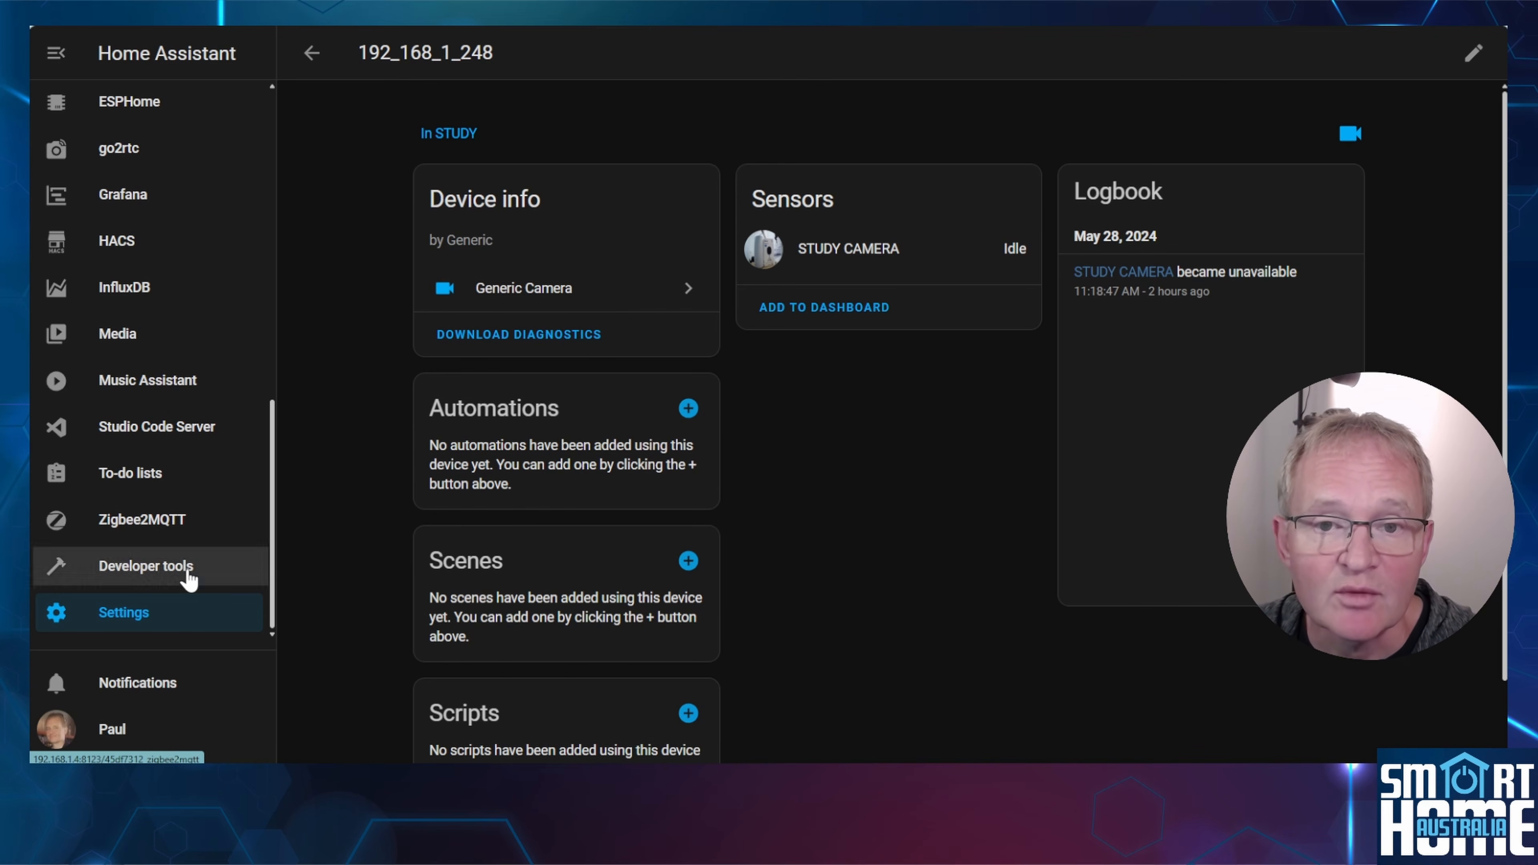
click(475, 333)
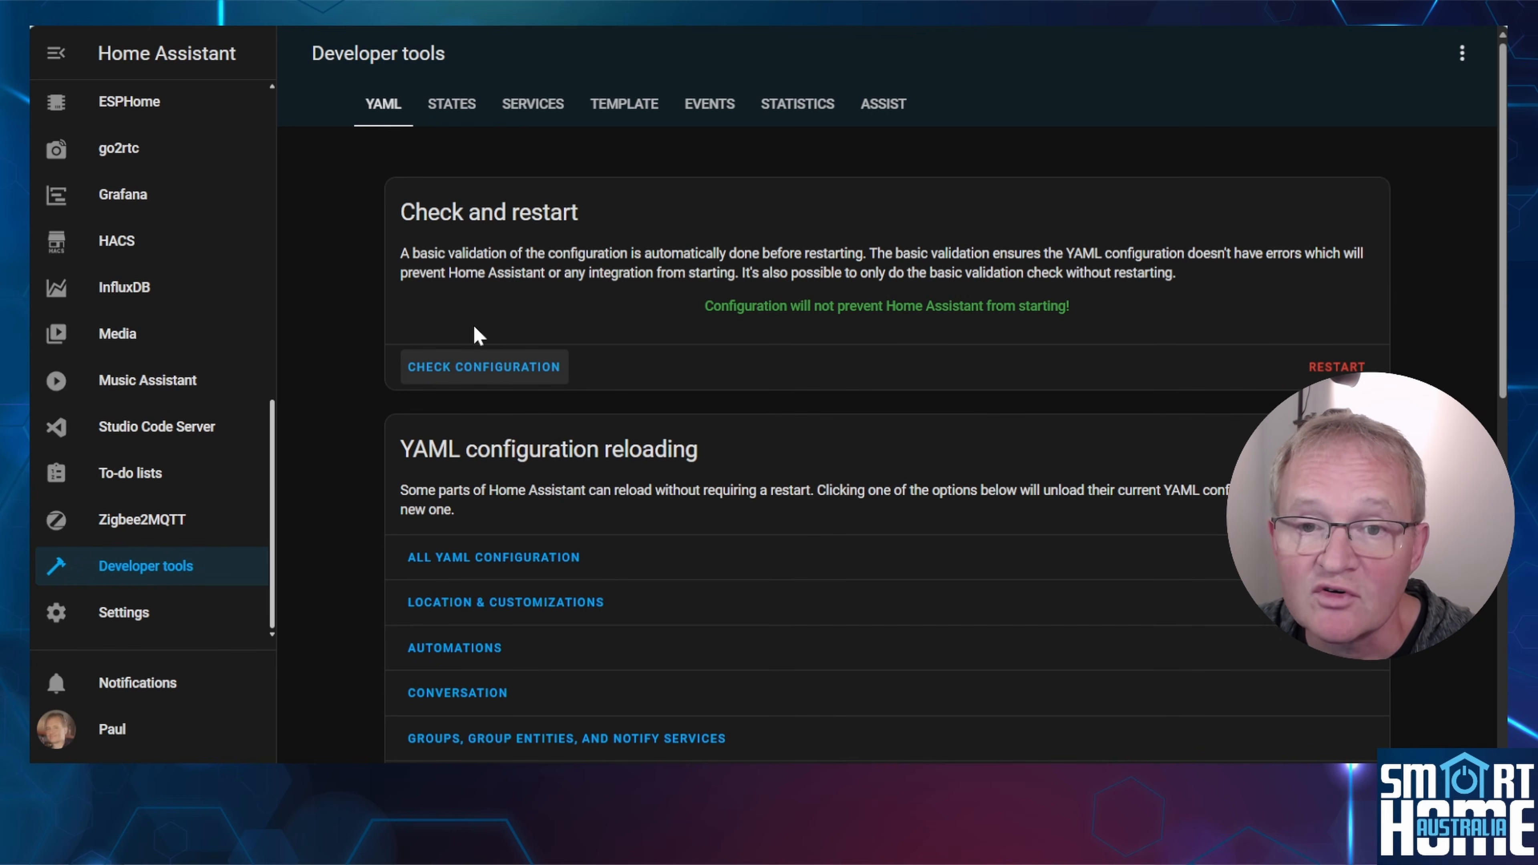
click(1336, 367)
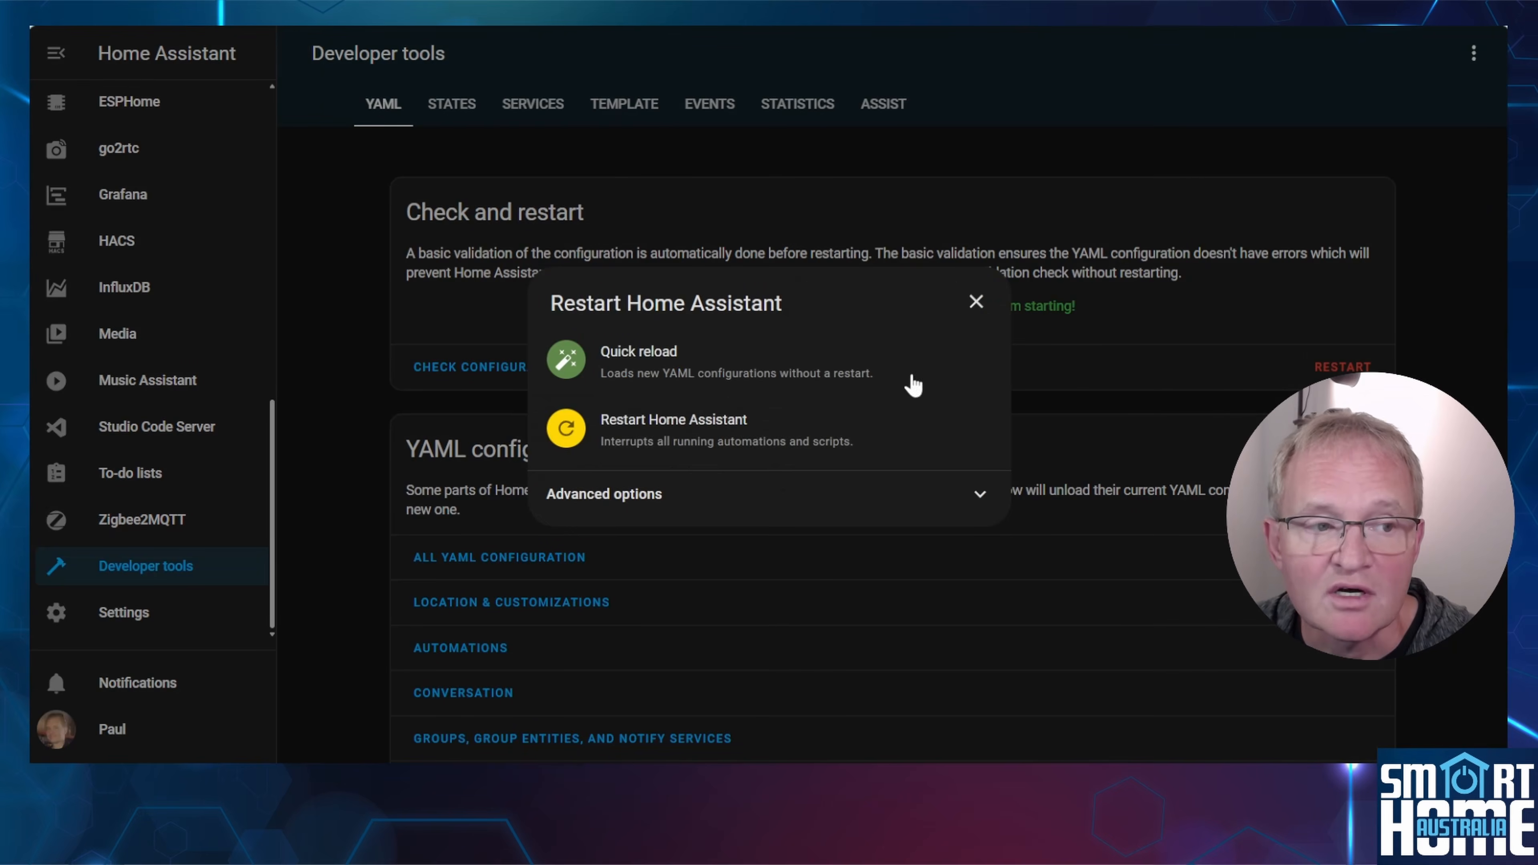
click(711, 437)
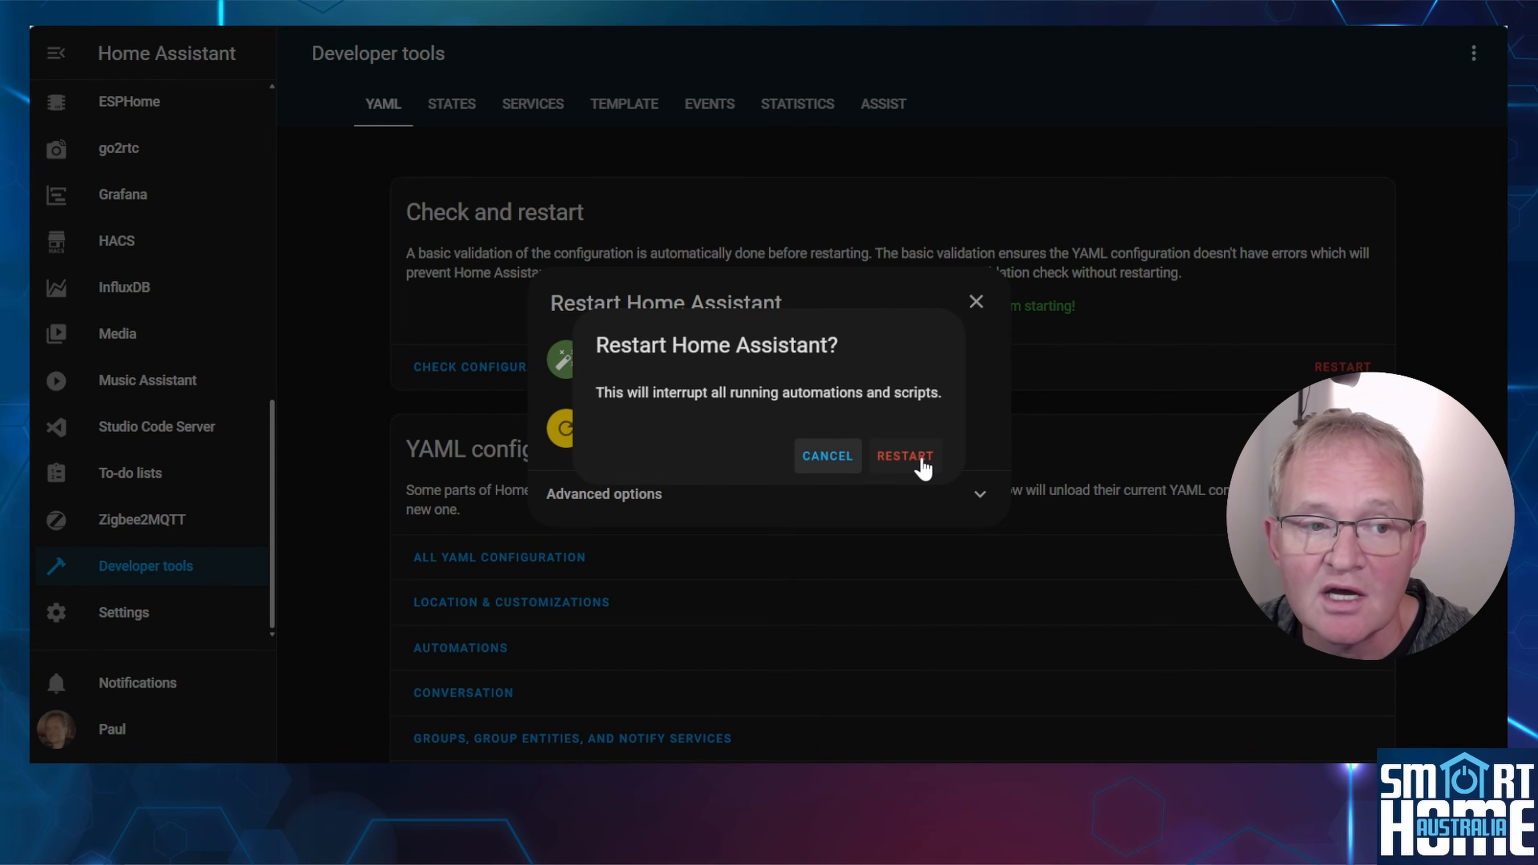
click(905, 456)
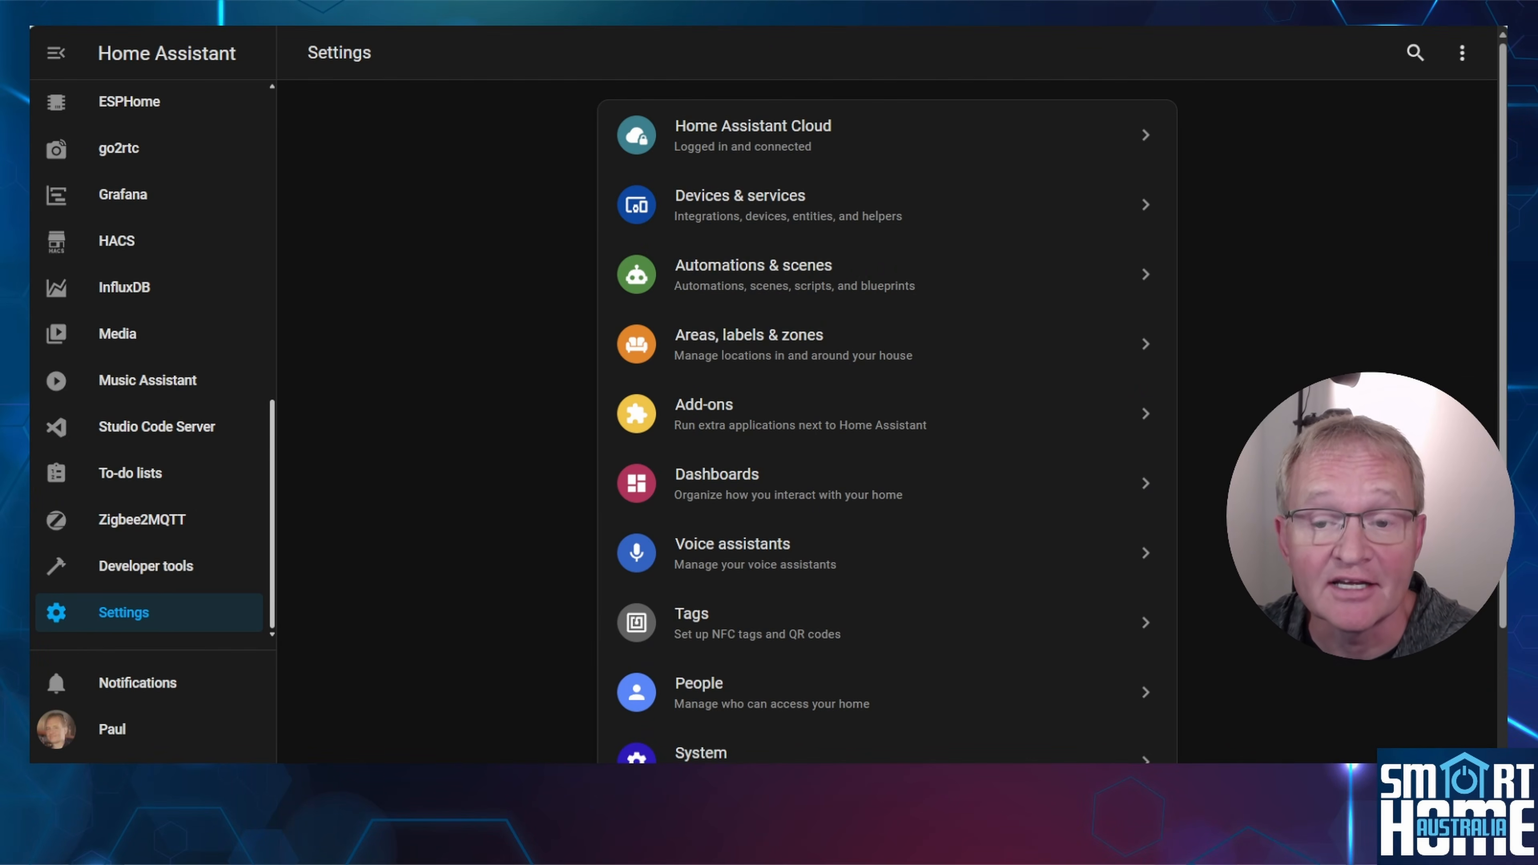
Open the TUTORIALS dashboard for editing and create a section in its GENERIC CAMERA view.
scroll(138, 109, up, 6)
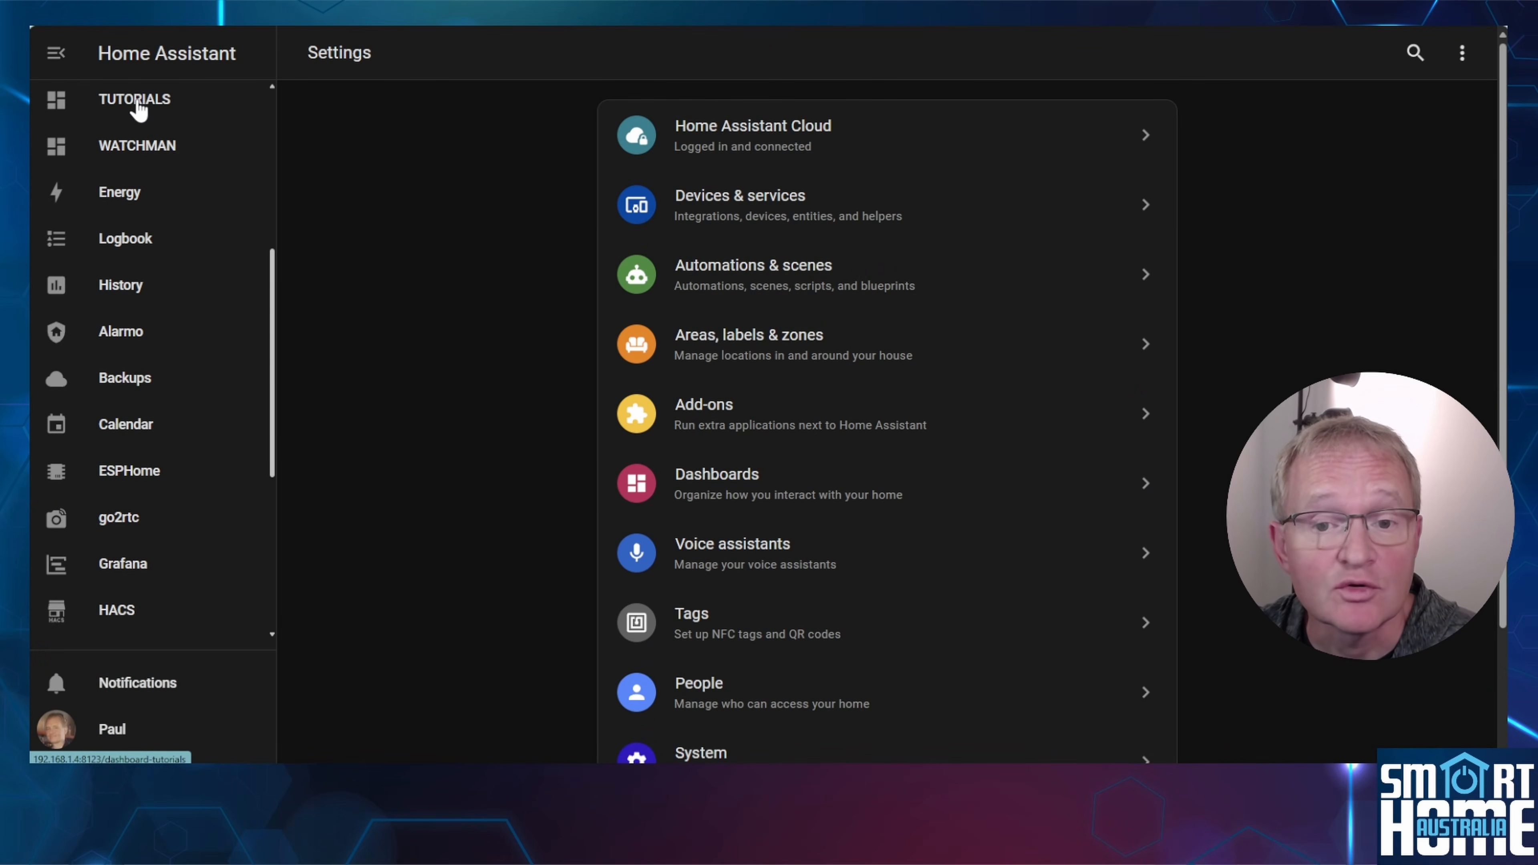
click(138, 104)
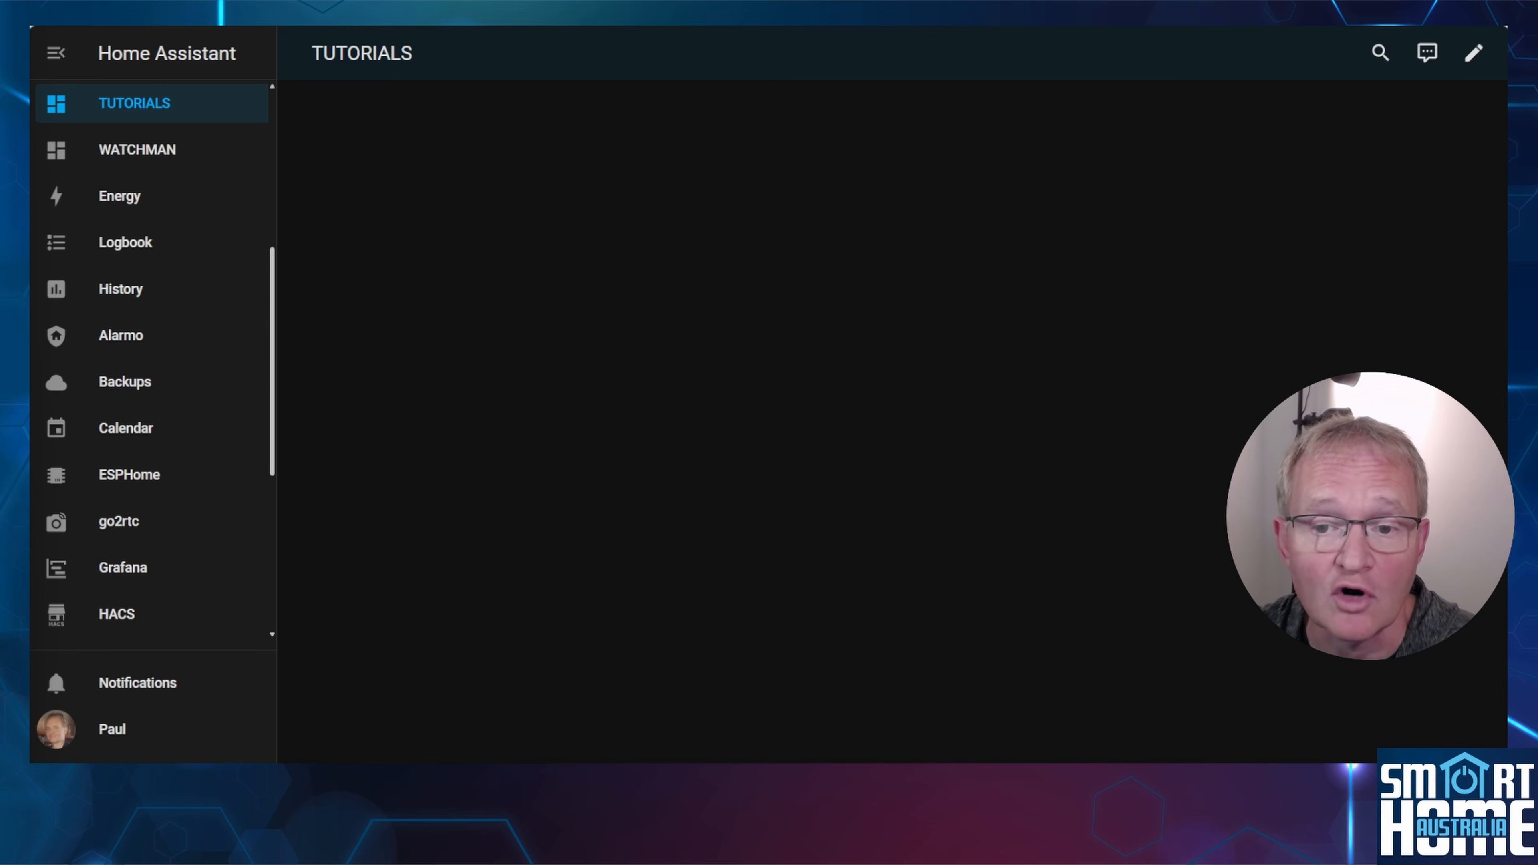
click(1475, 54)
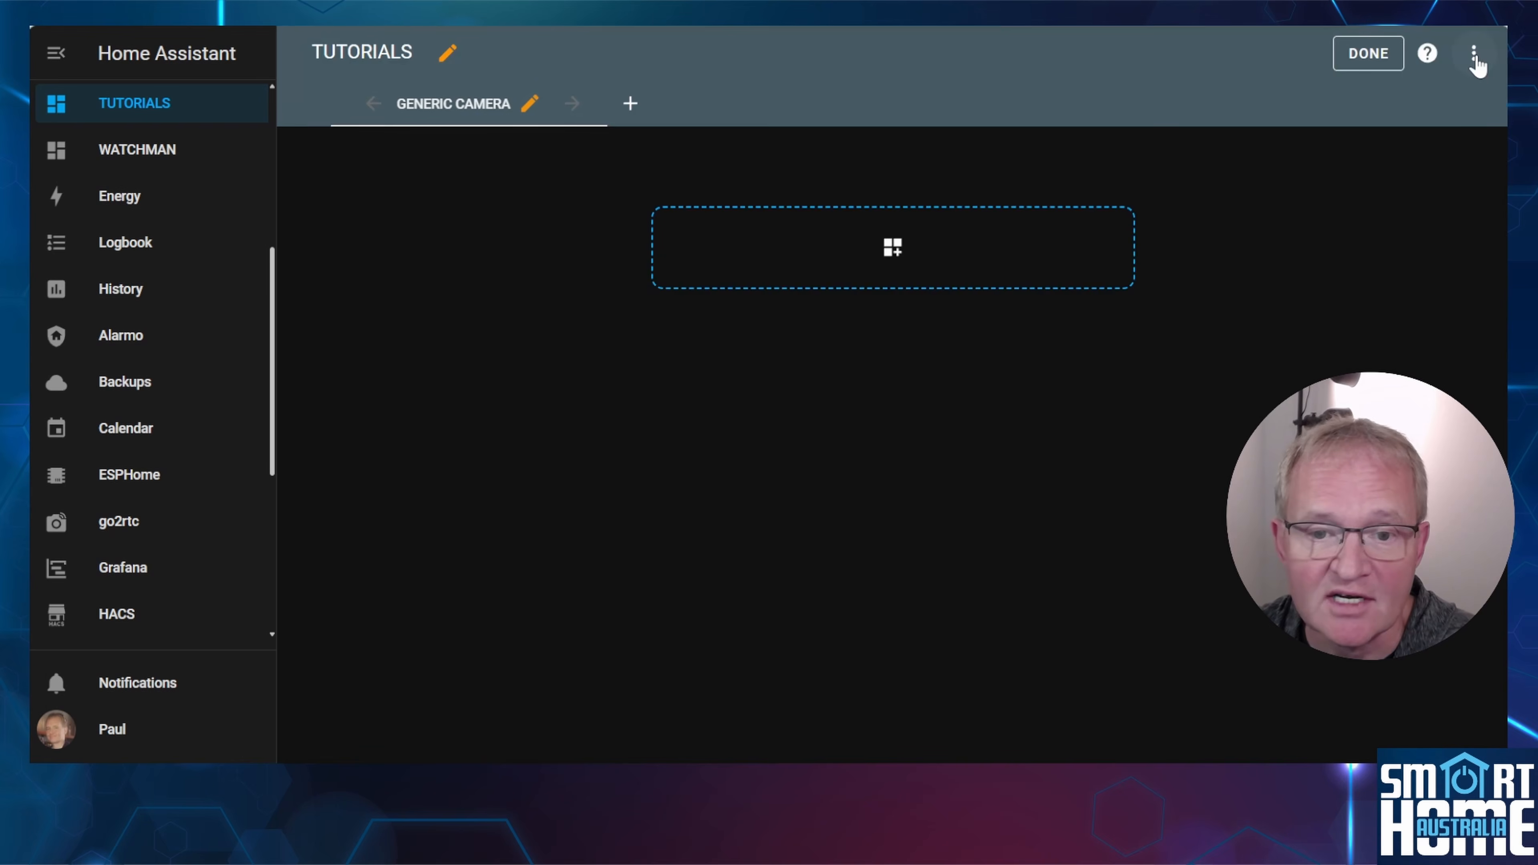
click(901, 260)
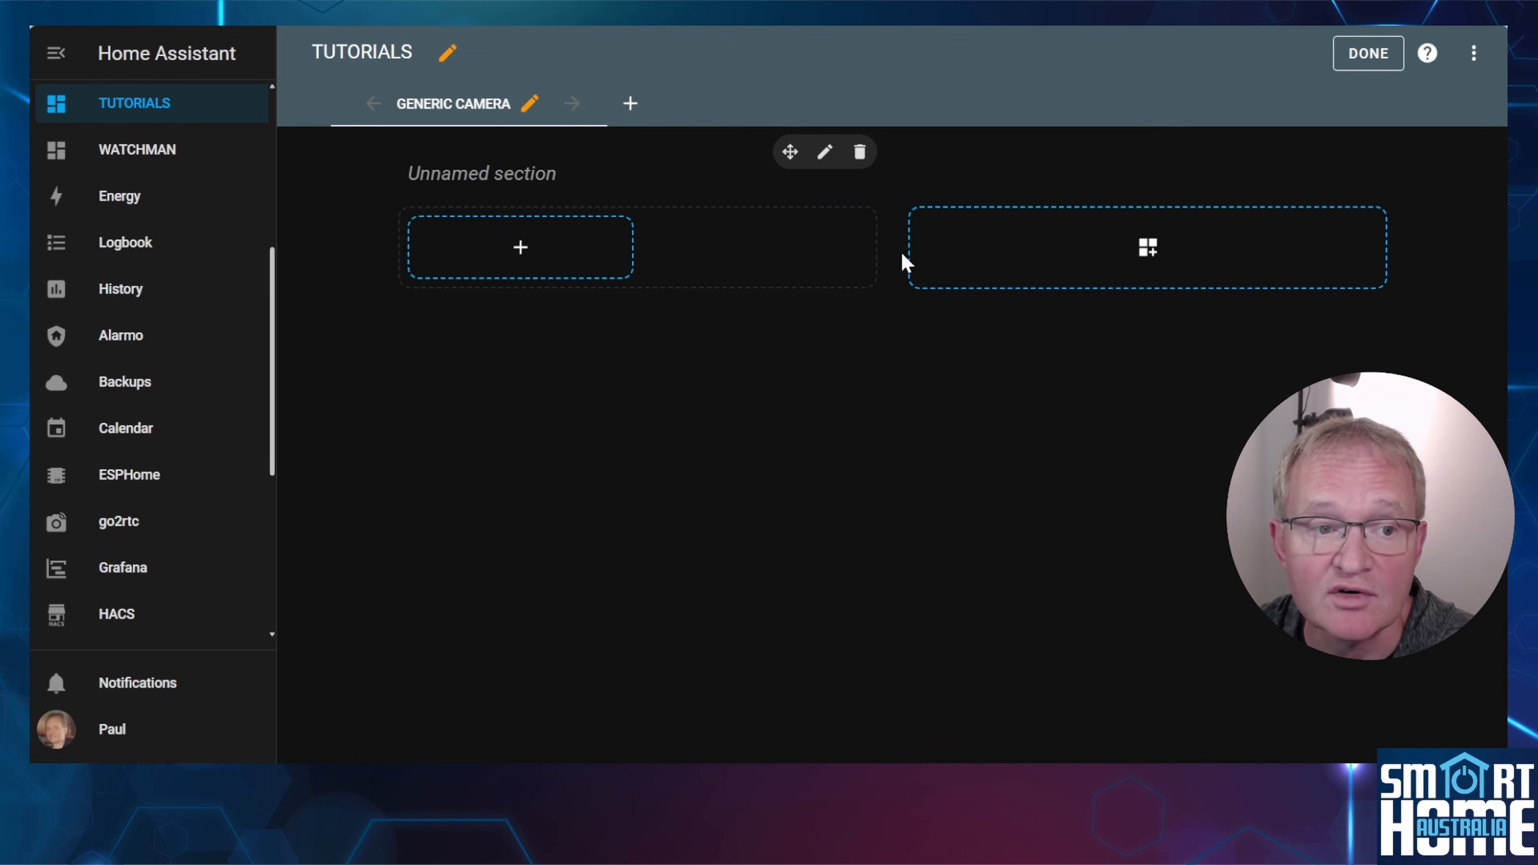
Add a Picture glance card to the unnamed section, titled Study Camera and with its default image path cleared.
click(522, 253)
text(picture glance)
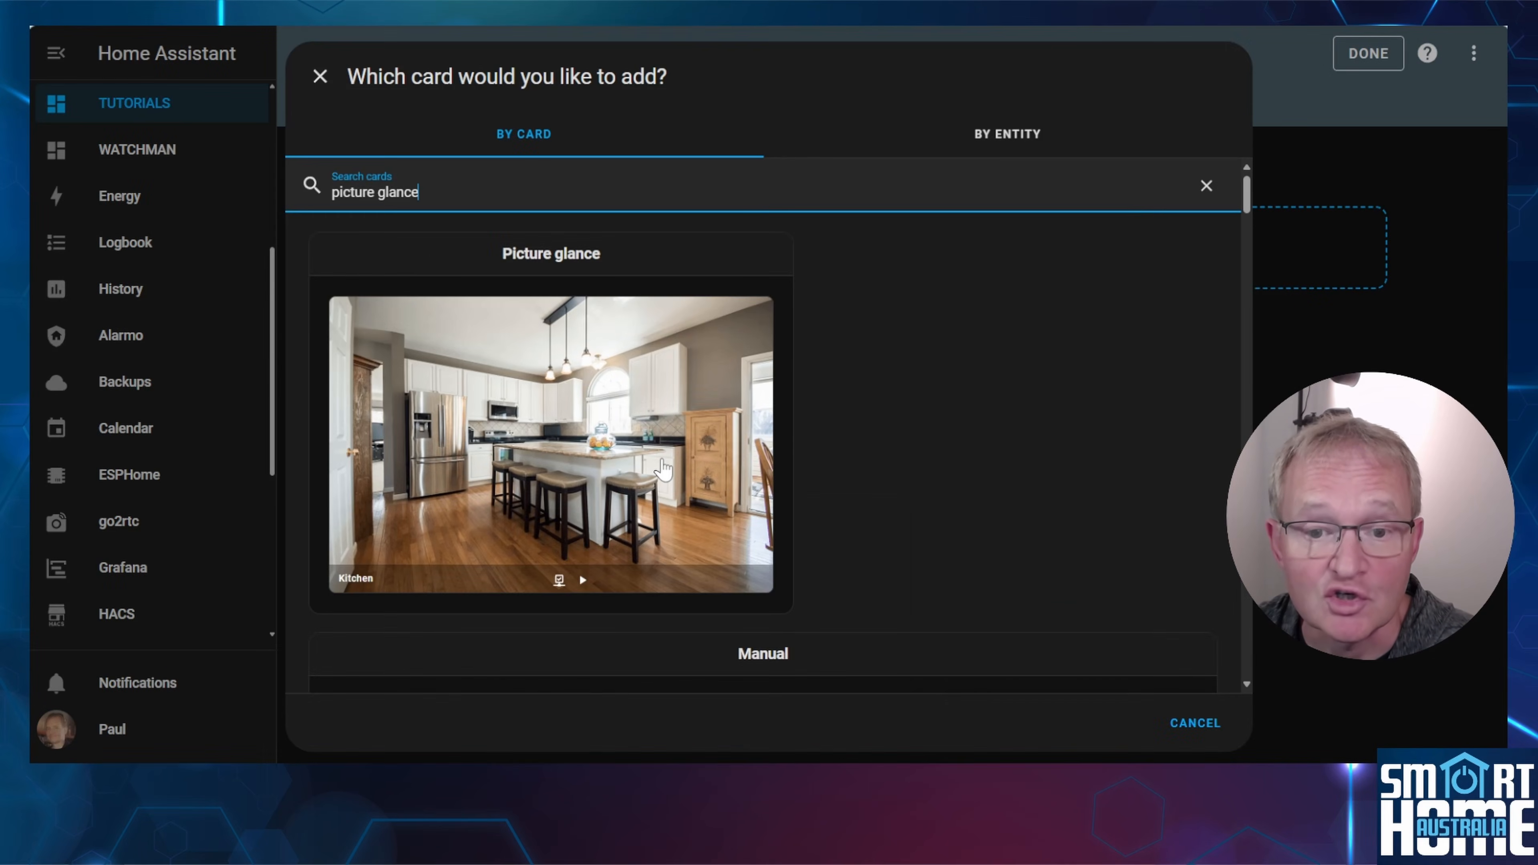
click(663, 470)
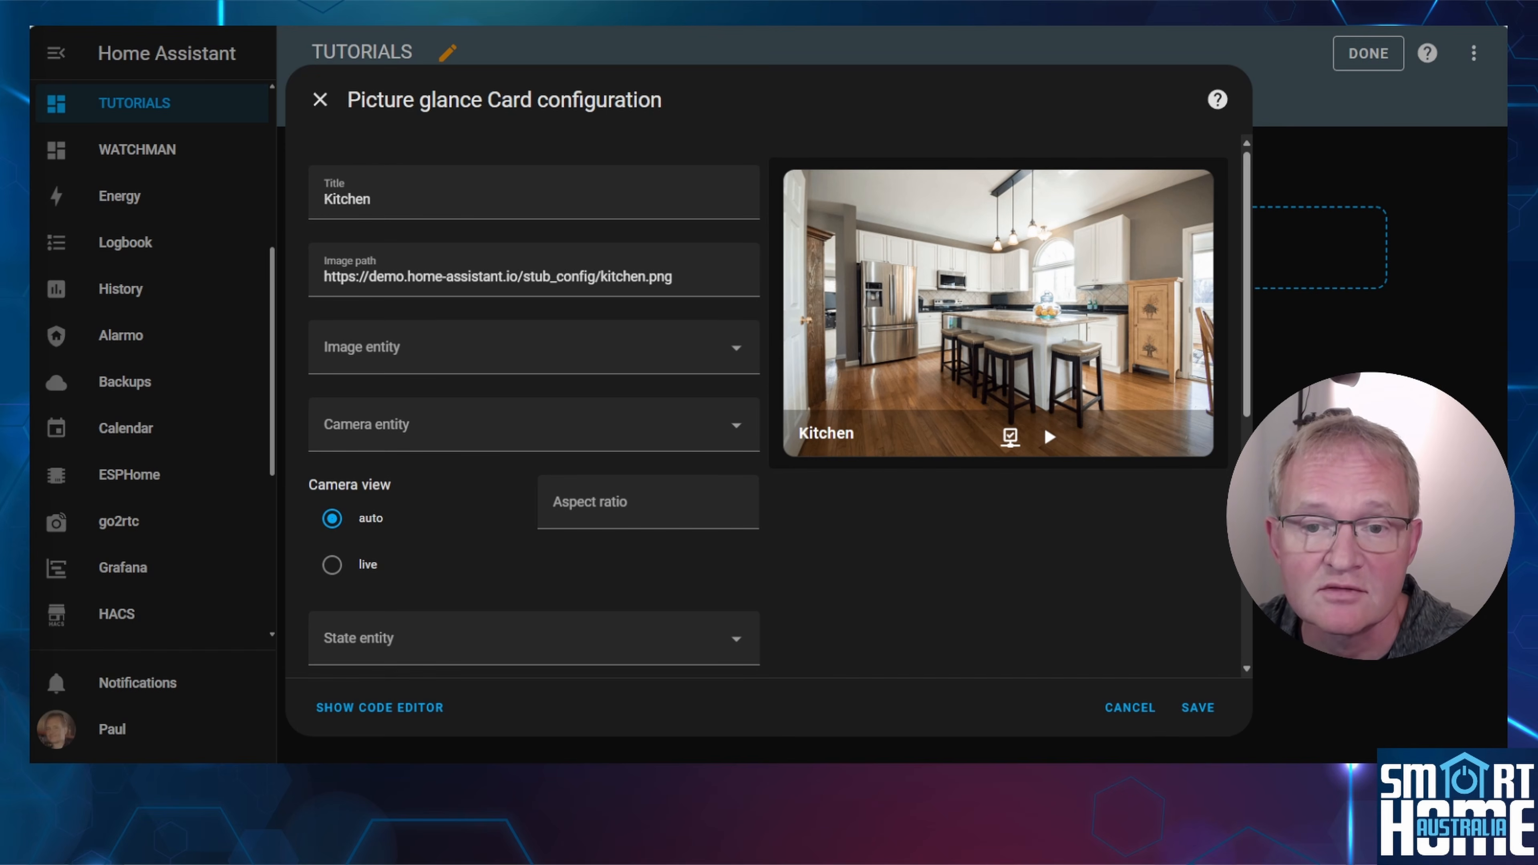
text(Study Camera)
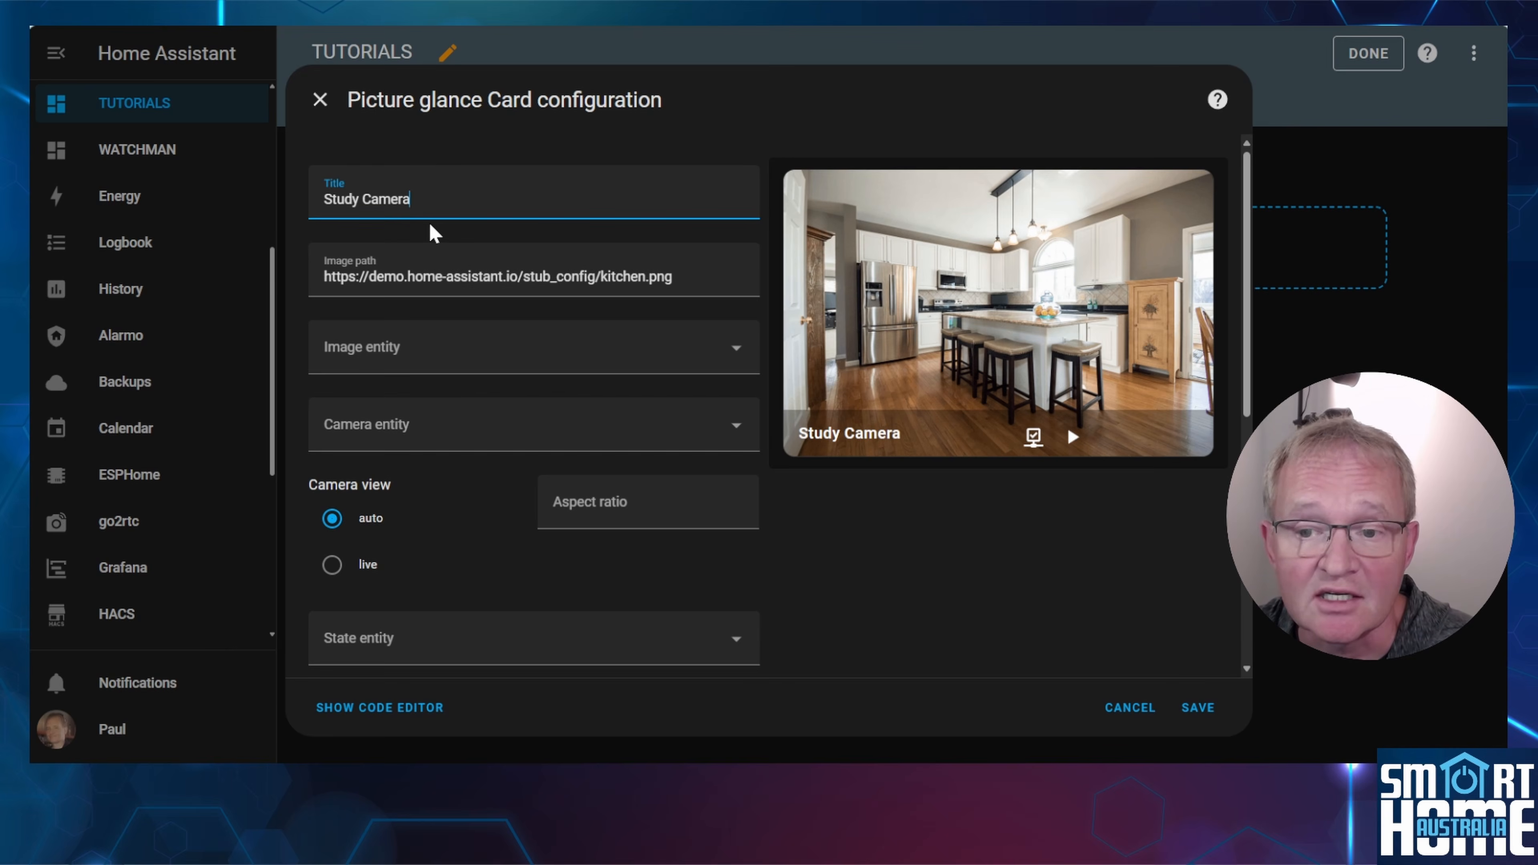
key(Tab)
key(BackSpace)
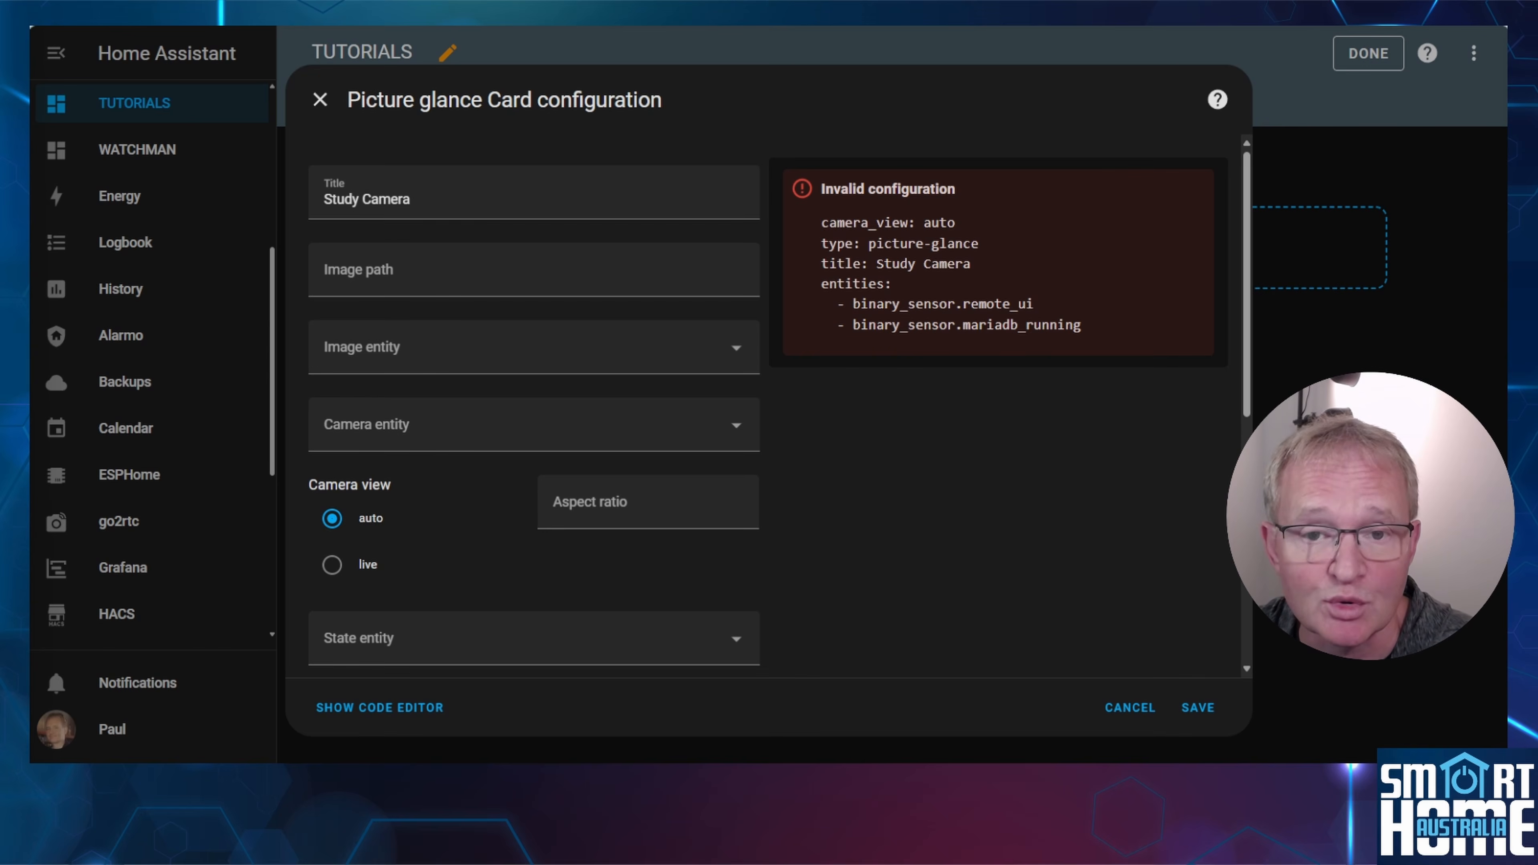
Set the card's camera entity to STUDY CAMERA and its camera view to live.
click(738, 435)
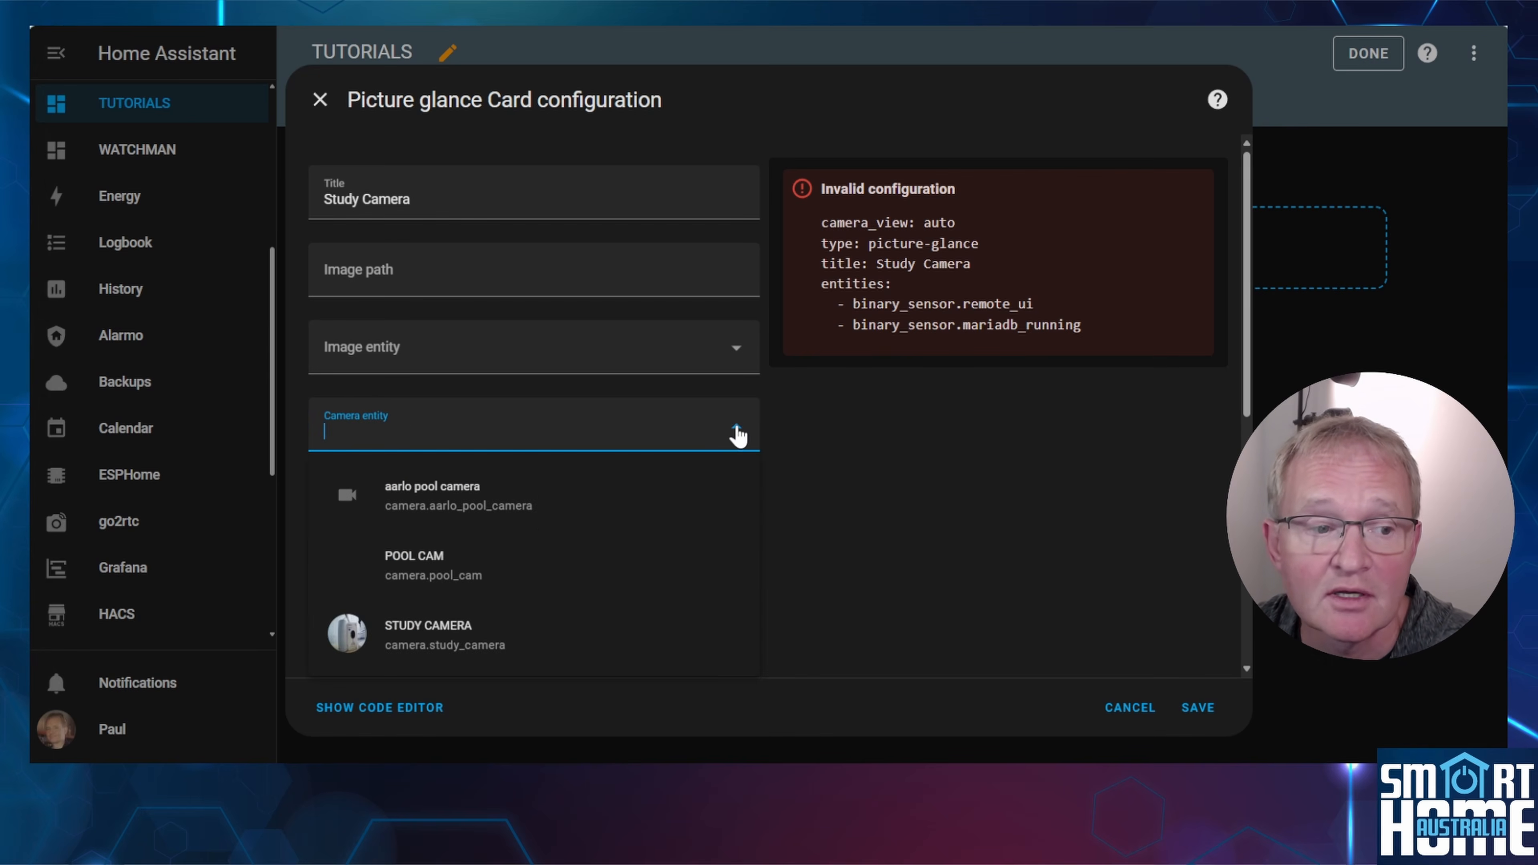
click(516, 629)
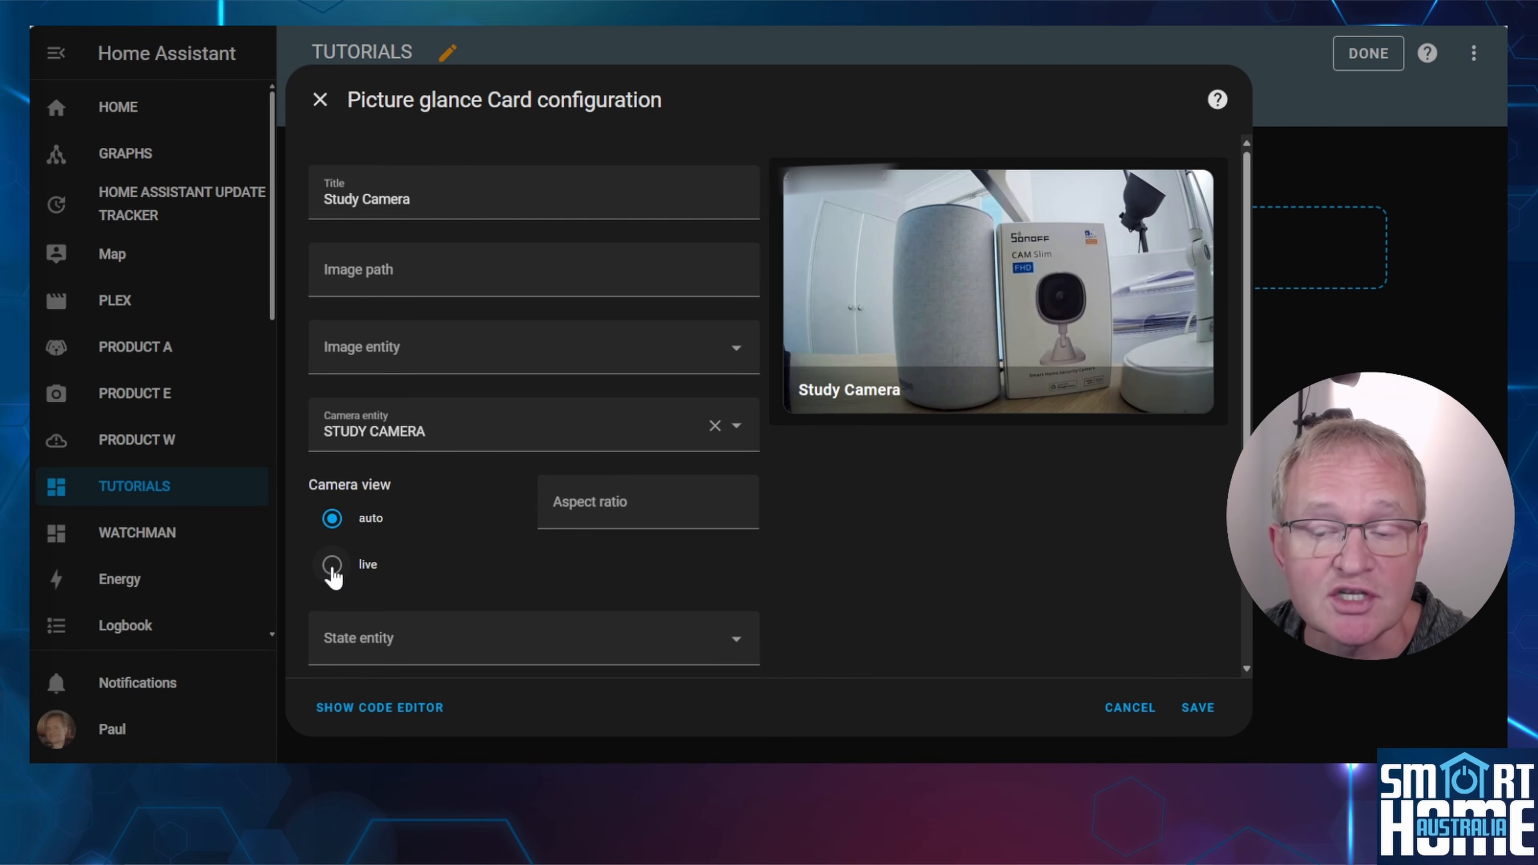
click(333, 569)
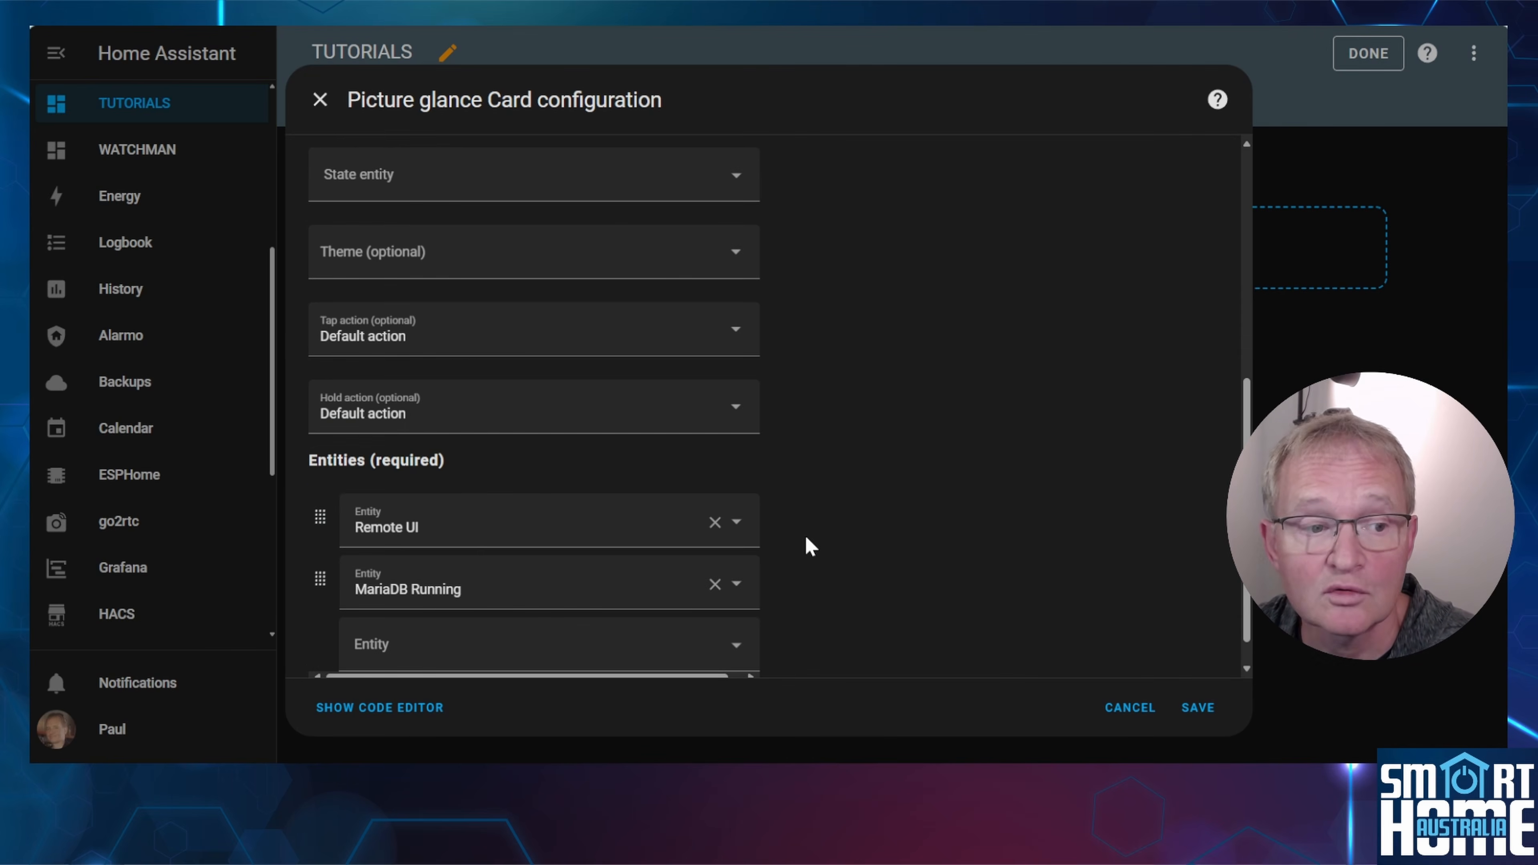
Remove the Remote UI and MariaDB Running entities from the card, save it and finish editing the dashboard.
click(714, 522)
click(715, 548)
click(1194, 708)
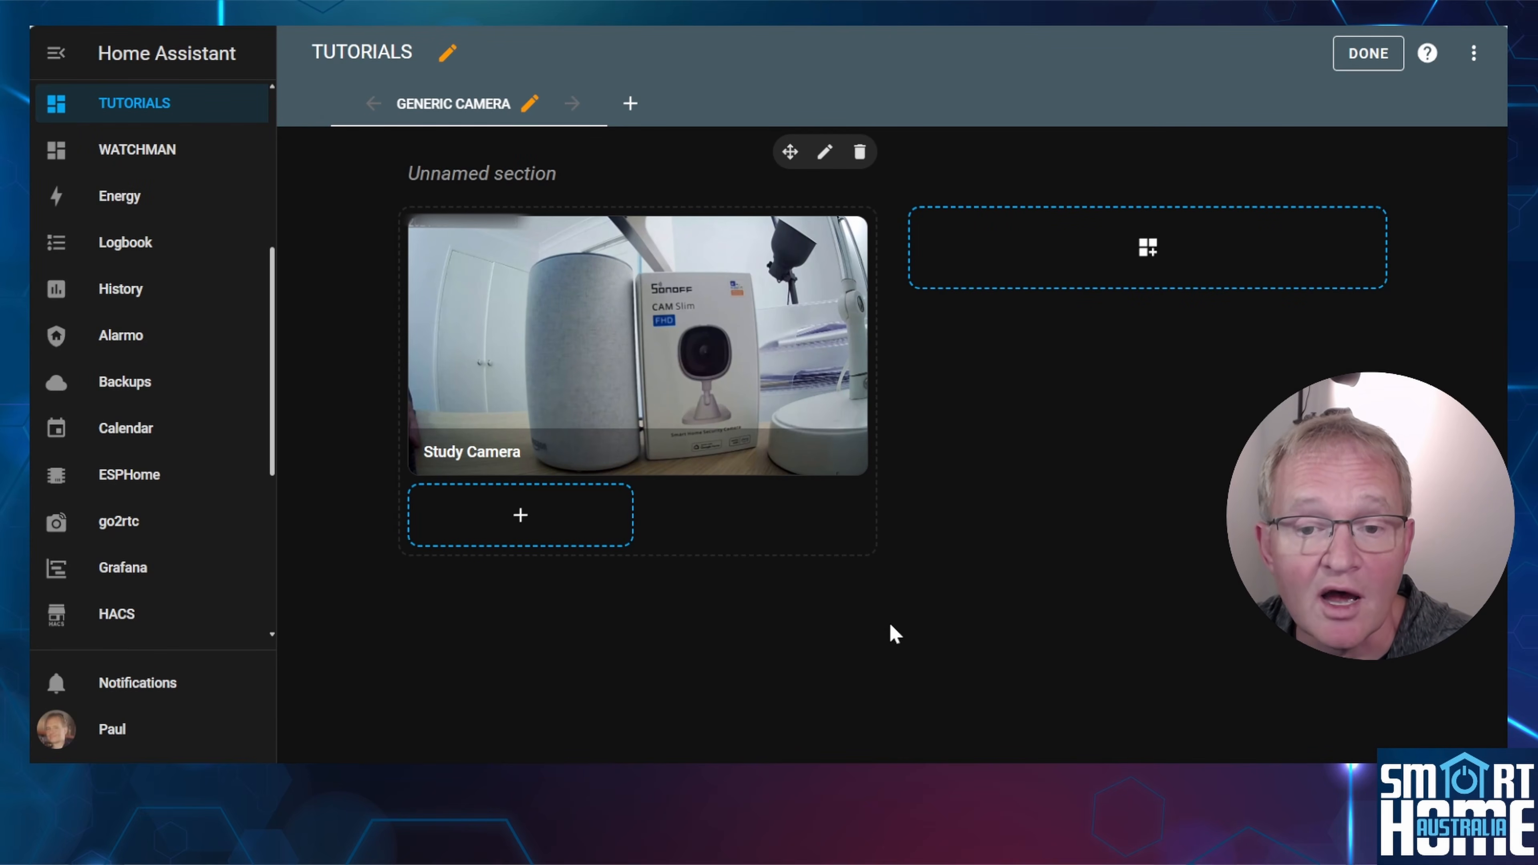
click(1369, 54)
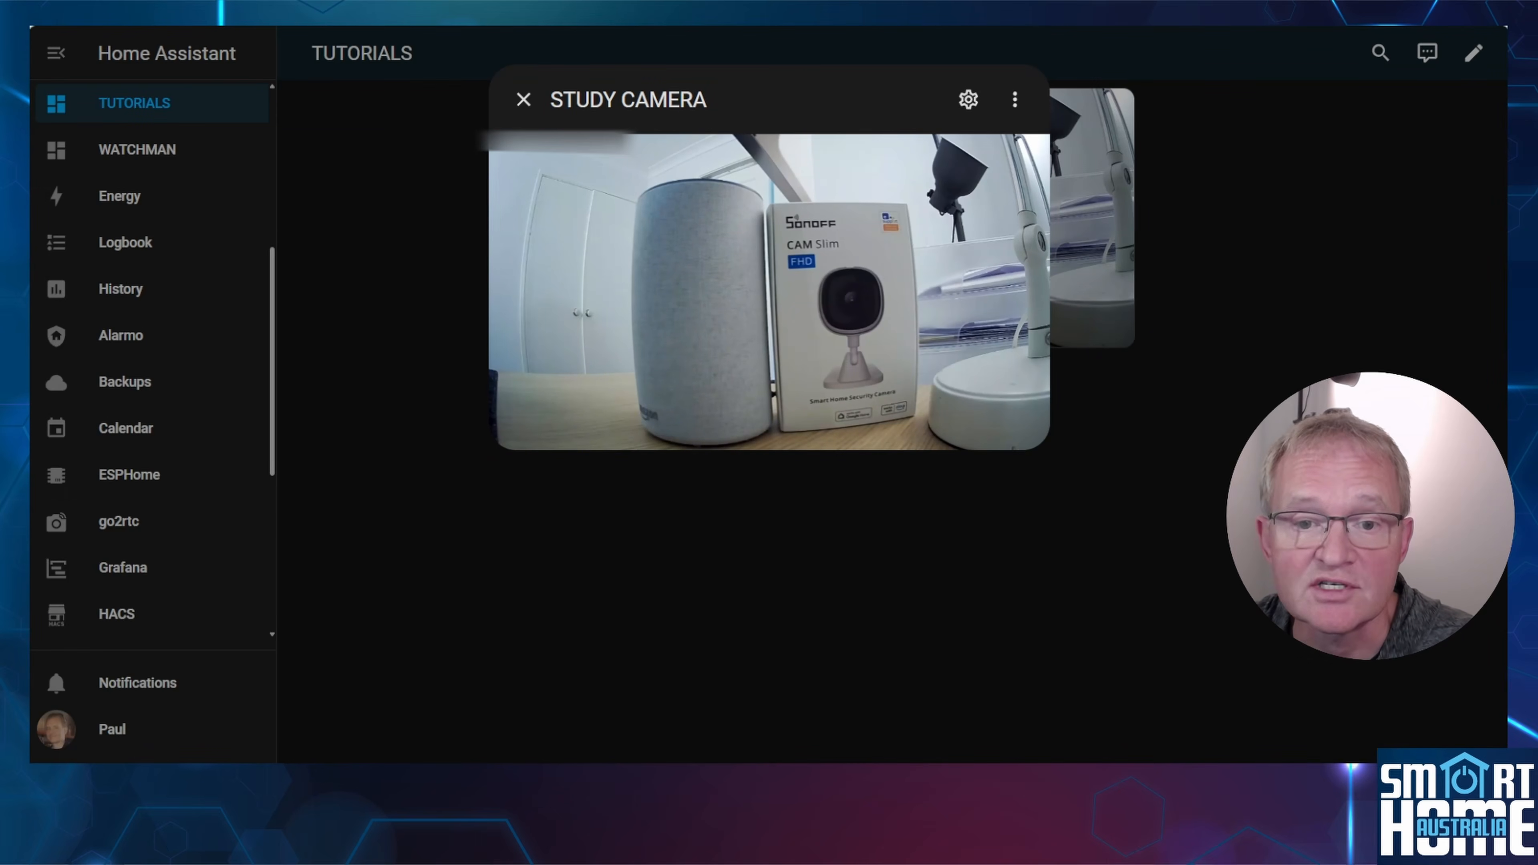